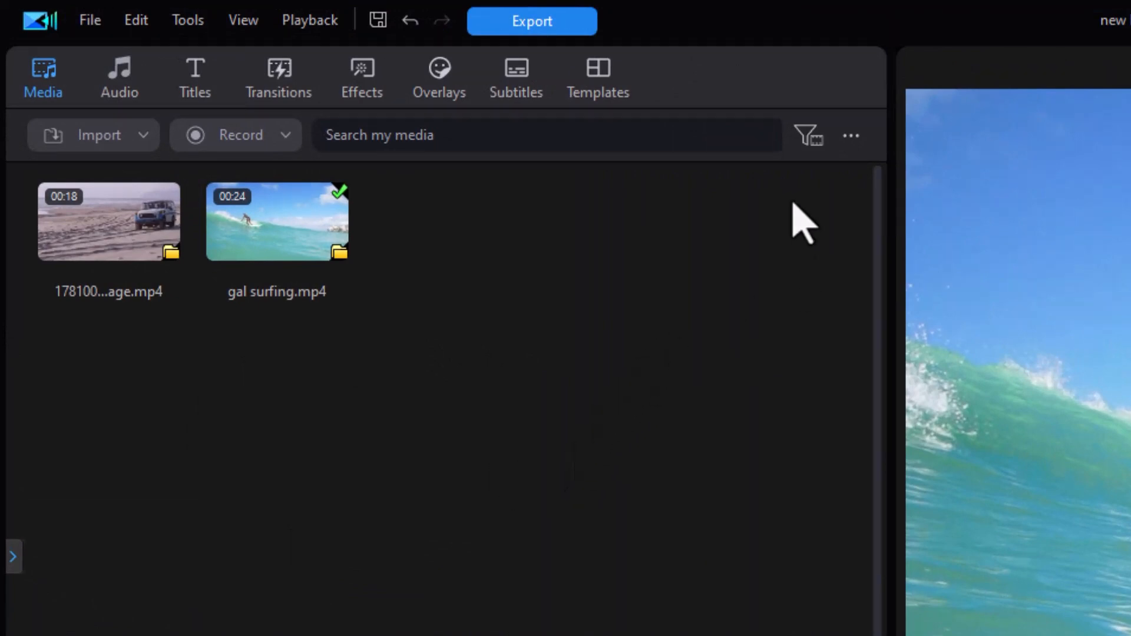
Step: Filter the media library to show audio files only, then images only
click(804, 139)
click(836, 179)
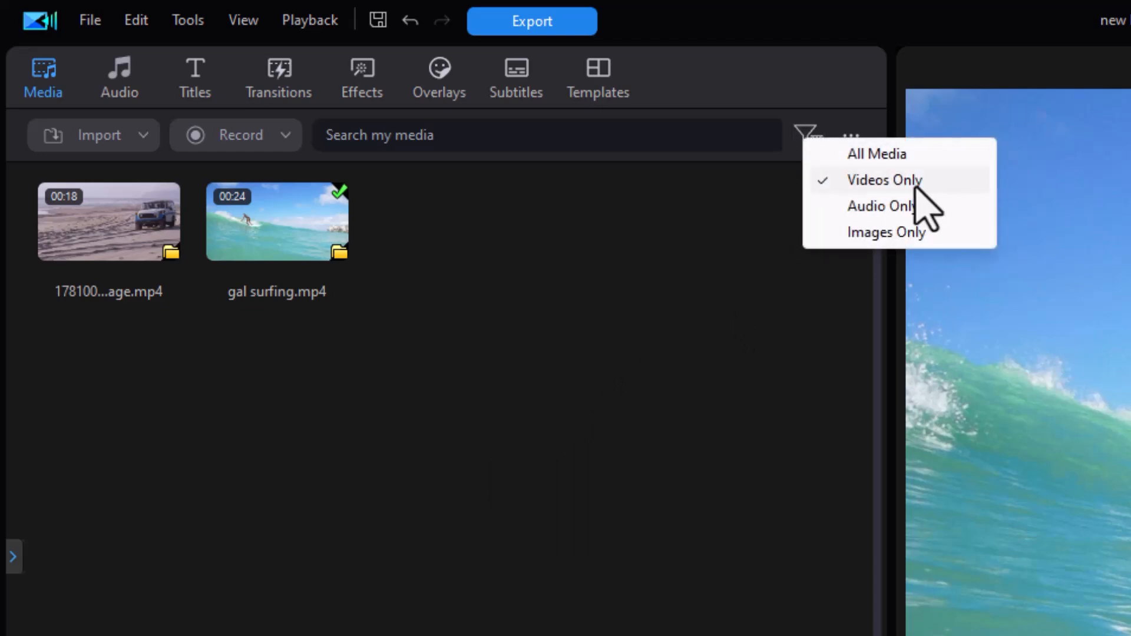
click(902, 208)
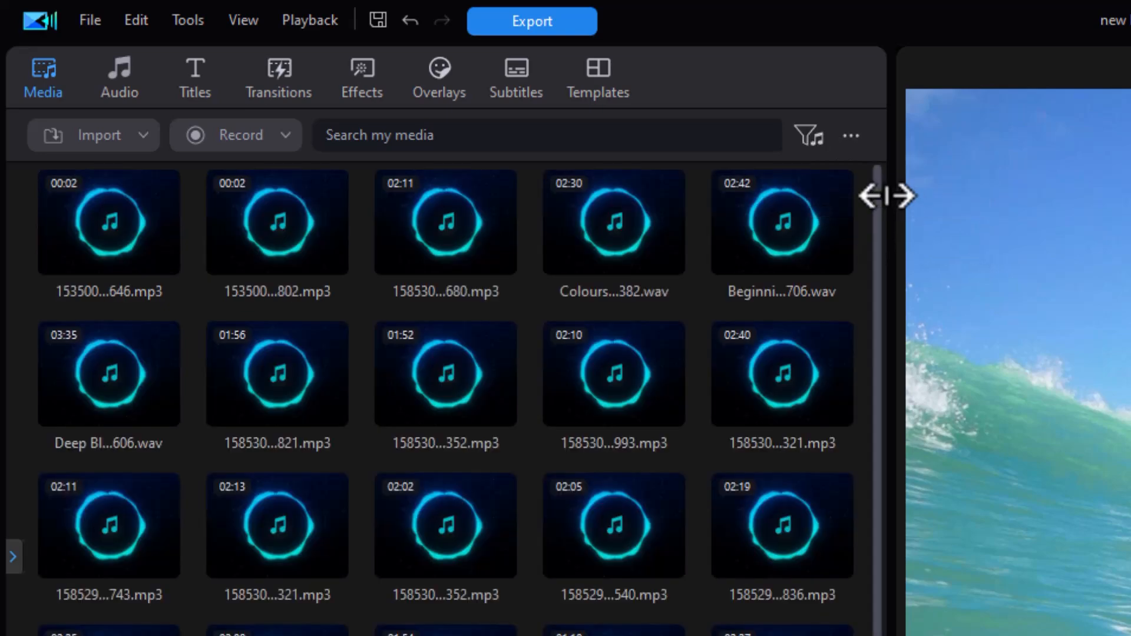
click(805, 137)
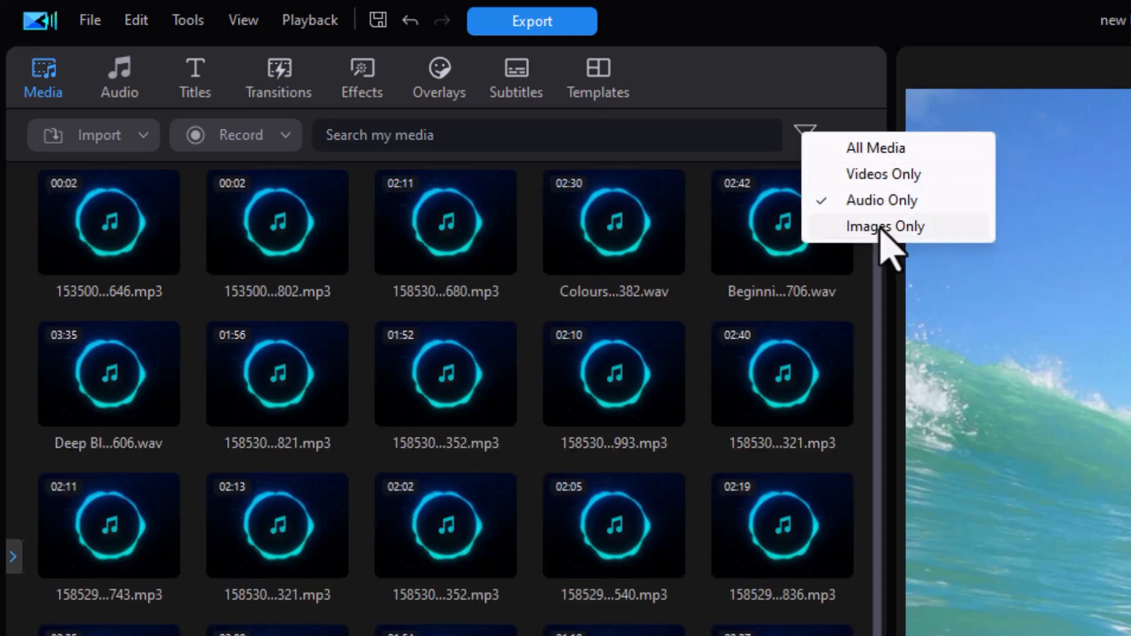
click(881, 227)
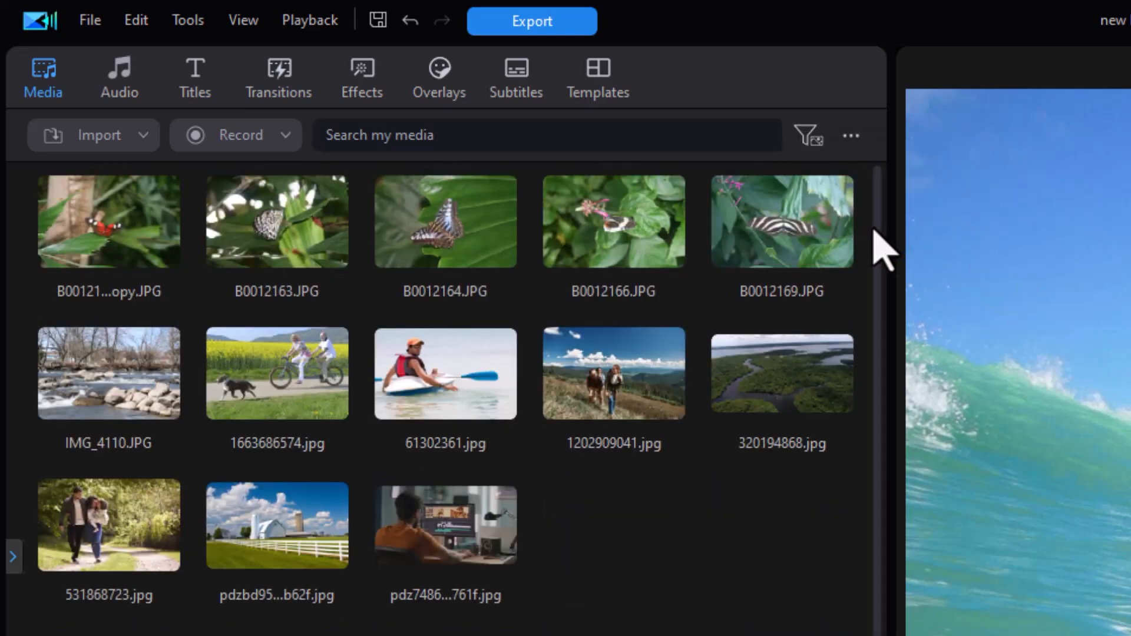
Step: Reset the library filter to all media and browse through the items
click(805, 139)
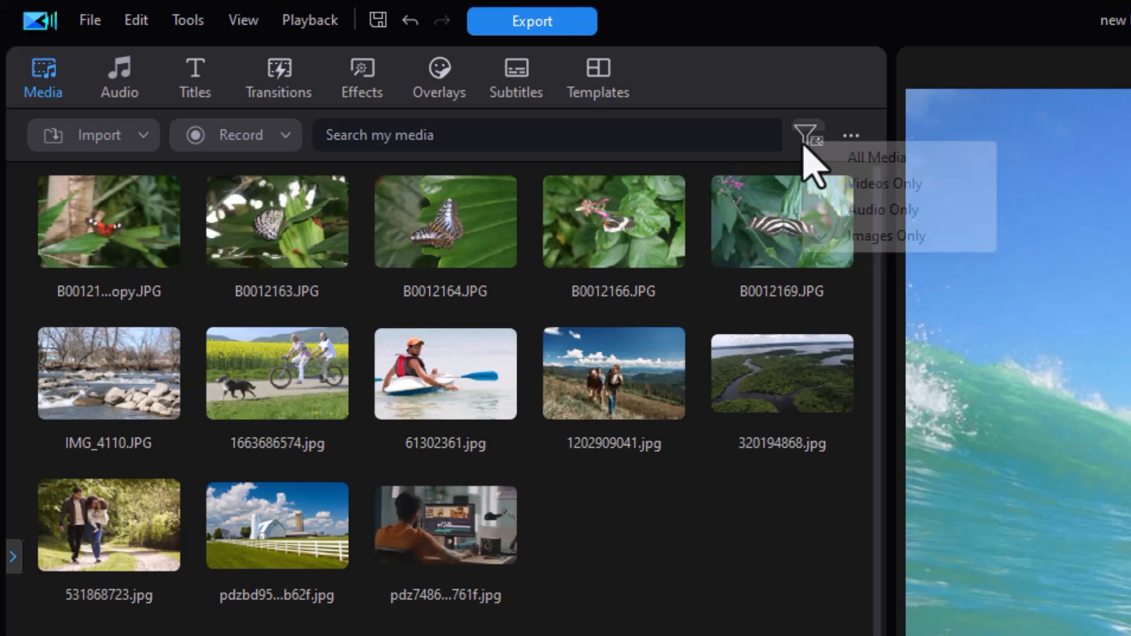
click(829, 160)
scroll(862, 330, down, 1)
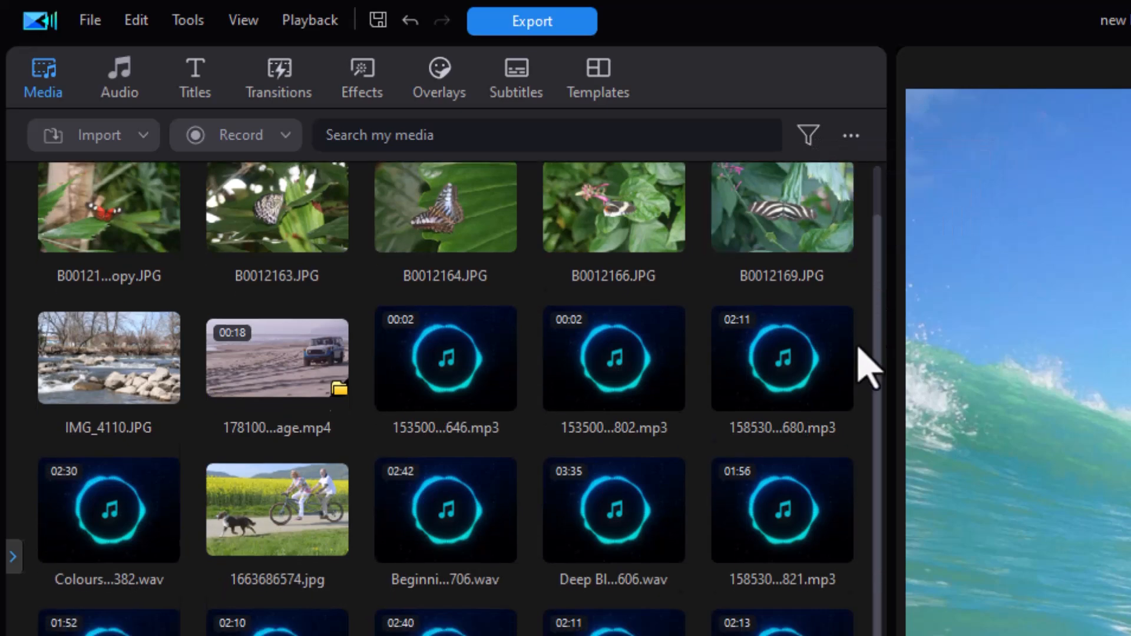
scroll(871, 348, down, 5)
scroll(854, 209, up, 1)
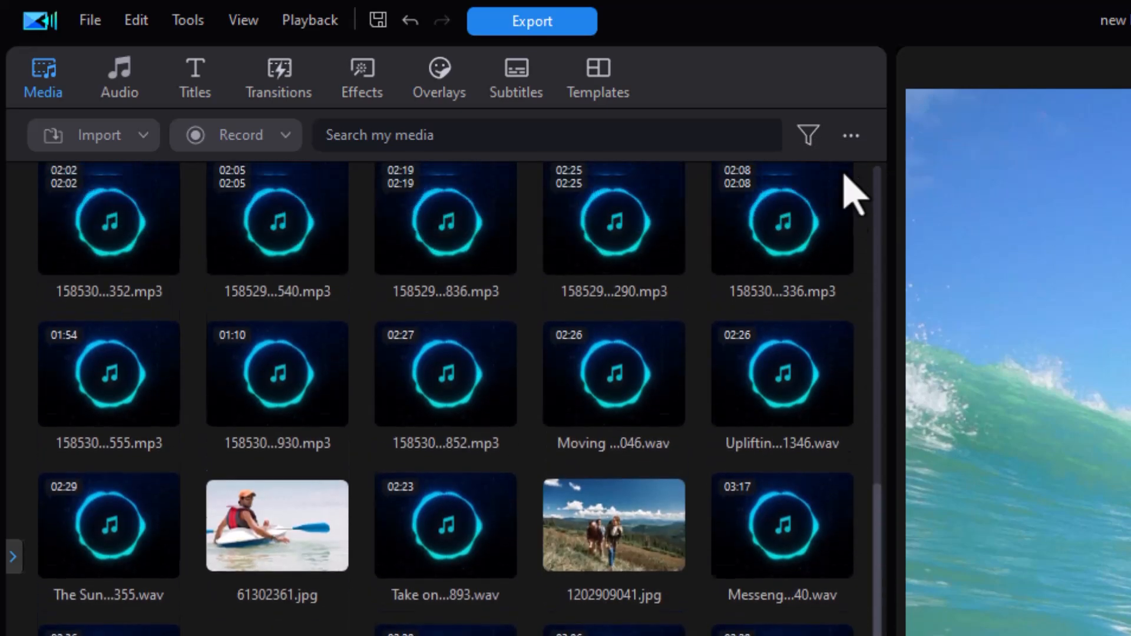
scroll(855, 209, up, 5)
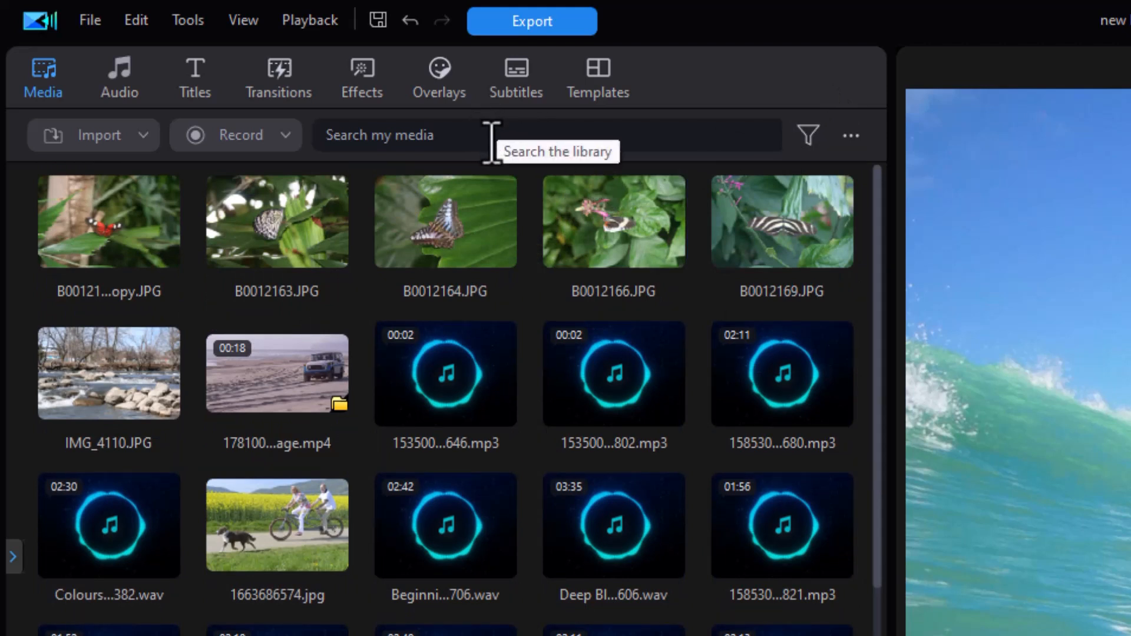
Step: Search the media library for wav files, then replace the search term with mp3
click(448, 134)
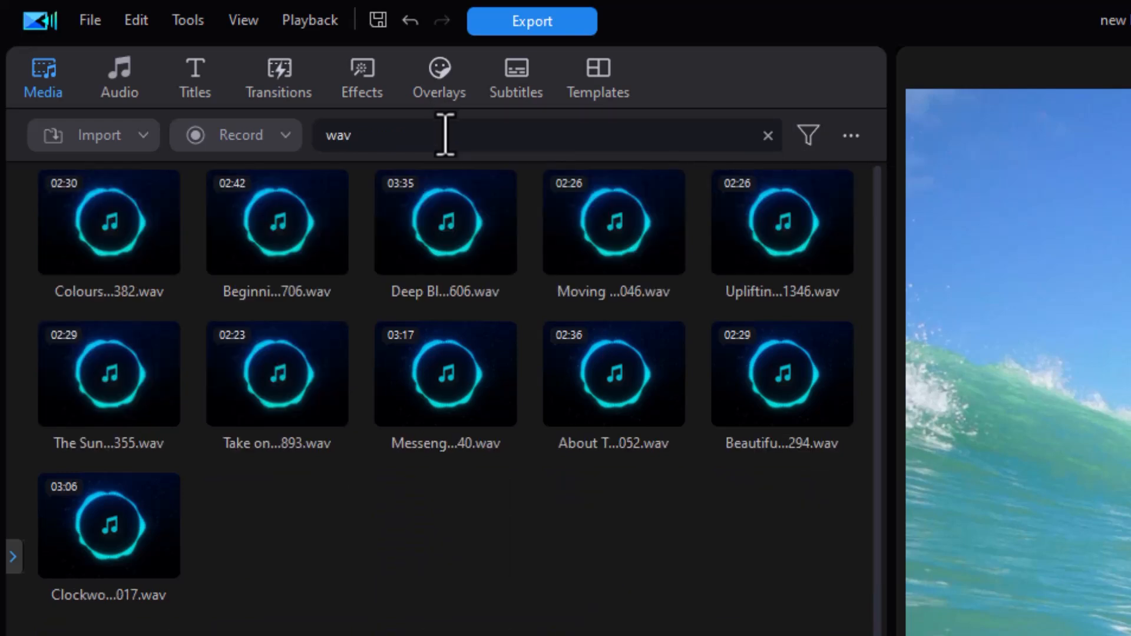
drag(445, 134, 262, 177)
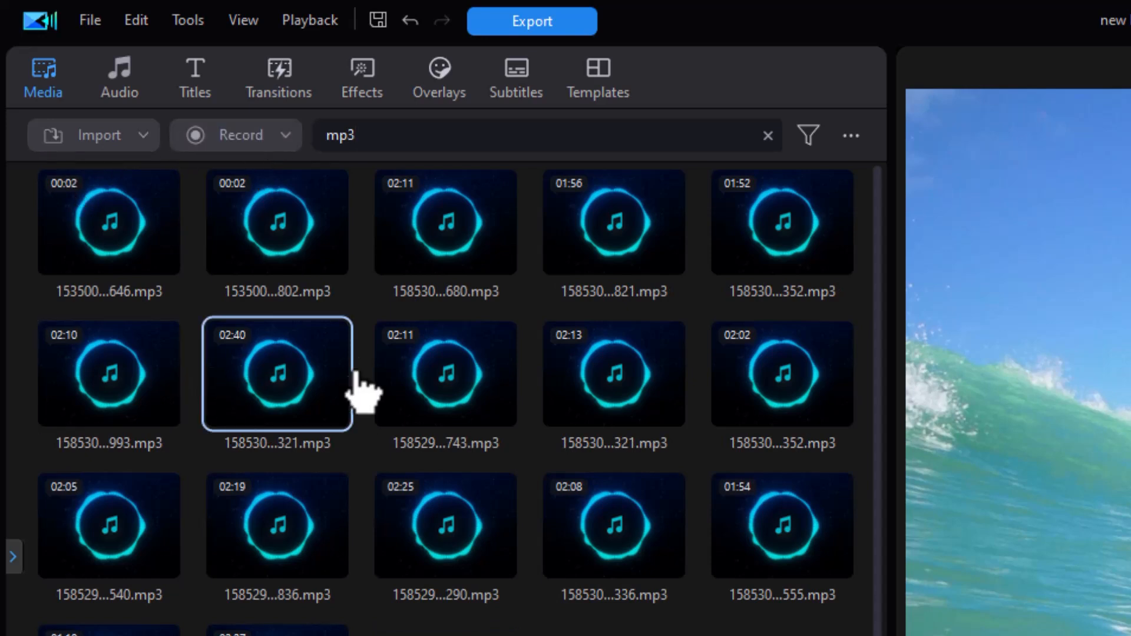
Step: Clear the media library search
double_click(365, 137)
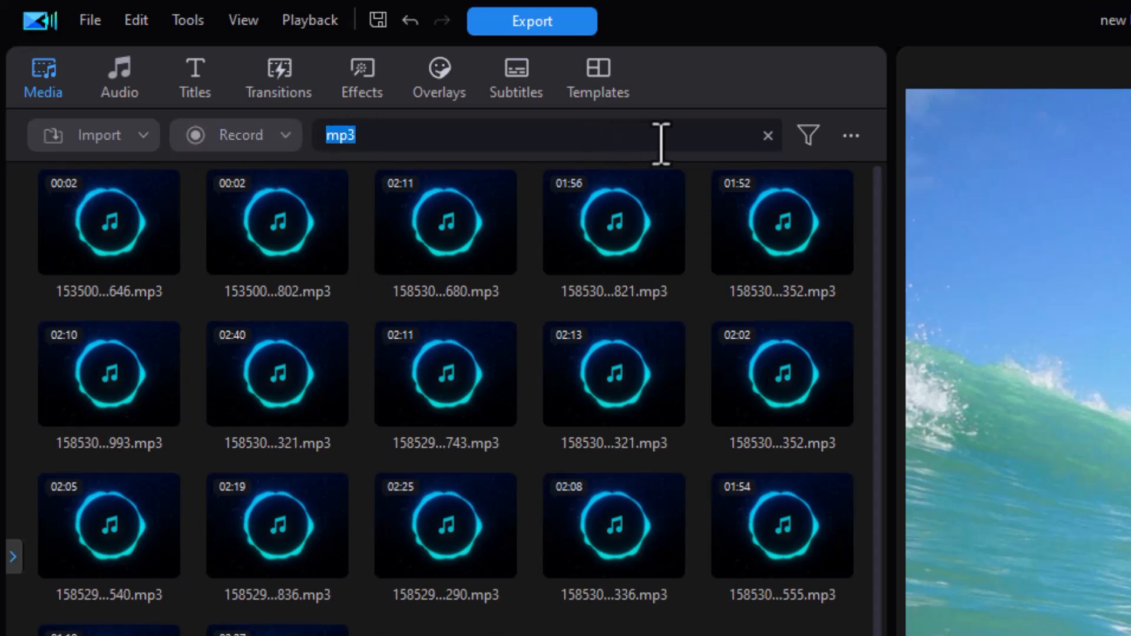
click(768, 136)
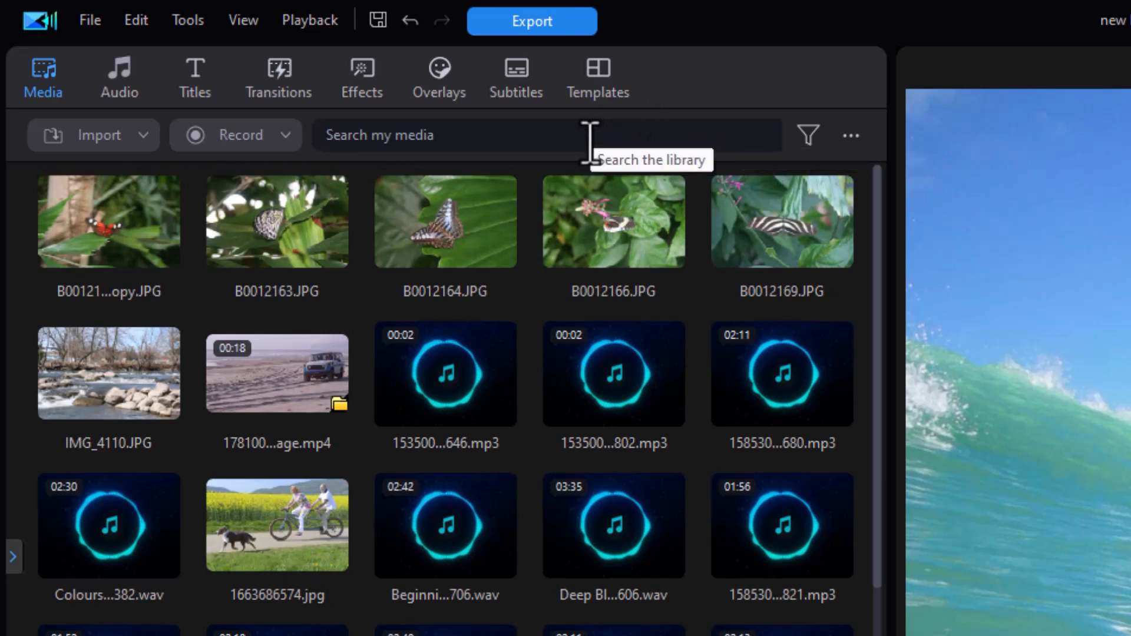
Step: Search the media library for "oc" and clear the search again
click(561, 131)
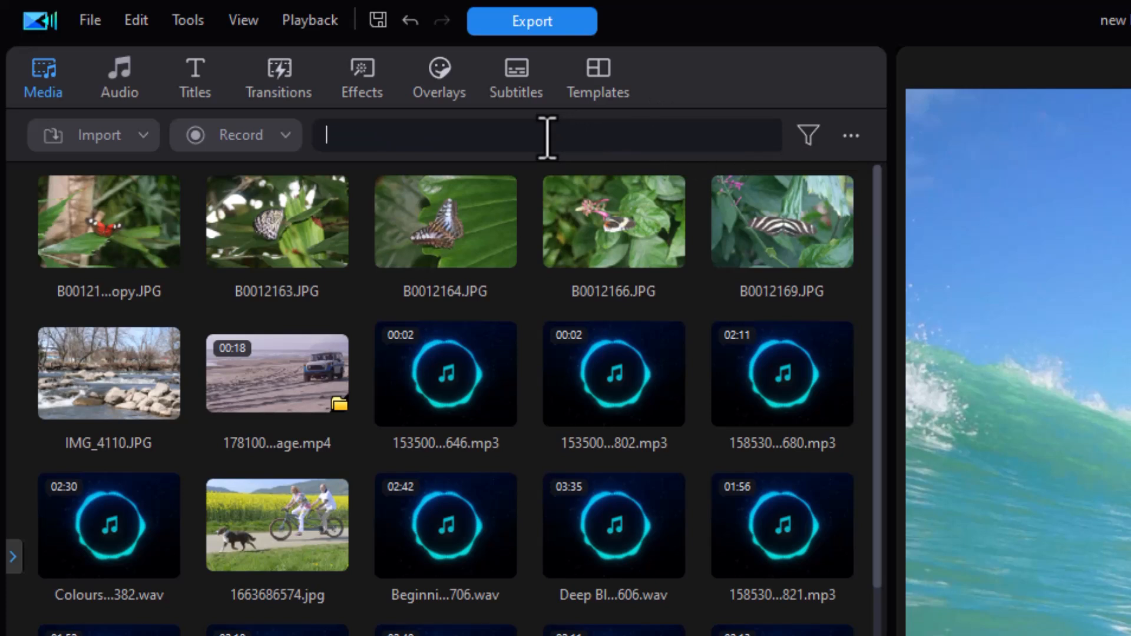
text(oc)
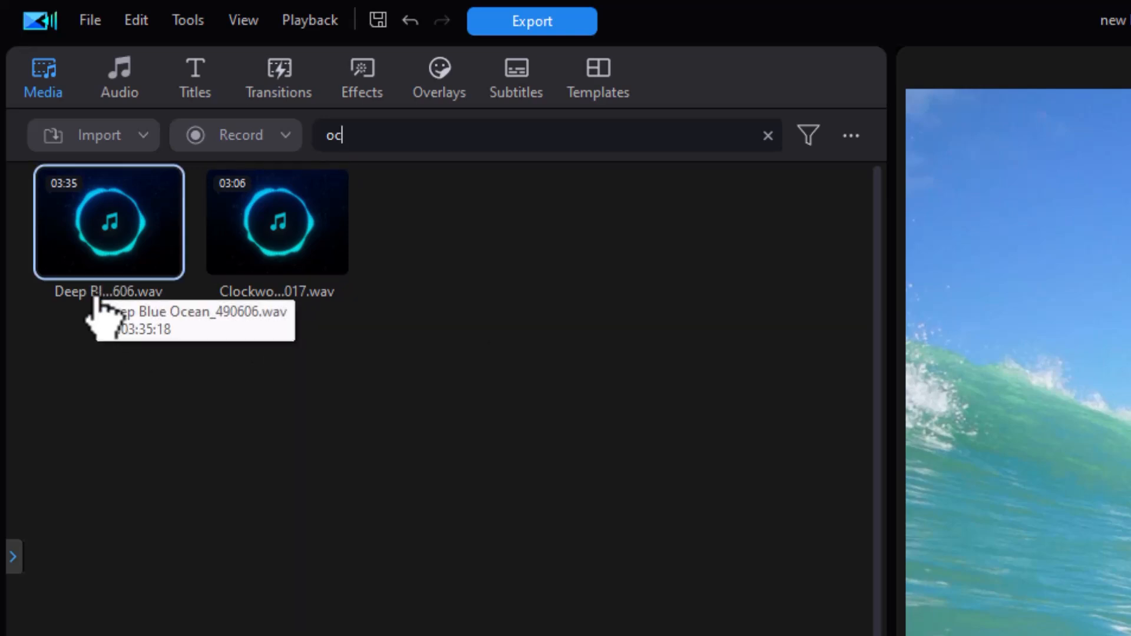
click(768, 137)
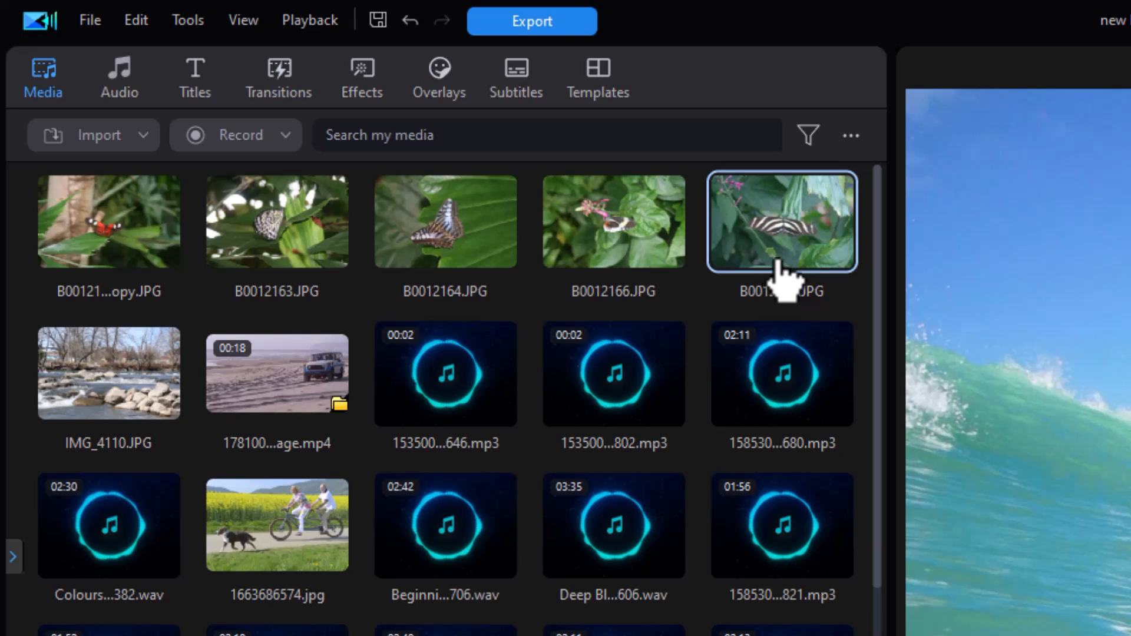
Step: Switch the media library view to Extra Large Icons
click(852, 137)
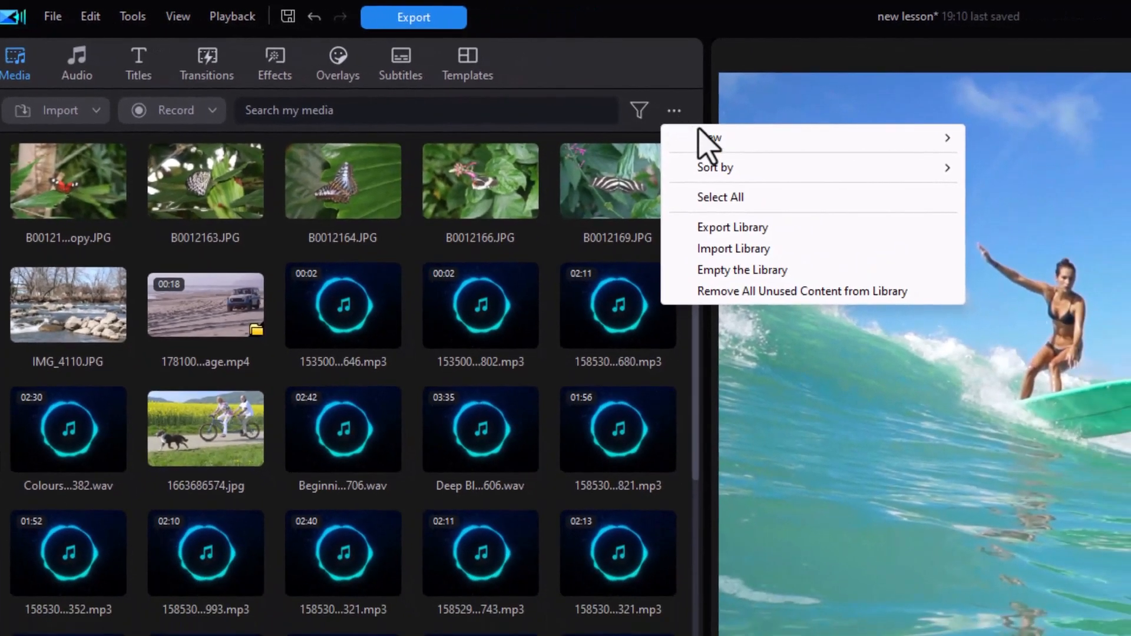
mouse_move(905, 173)
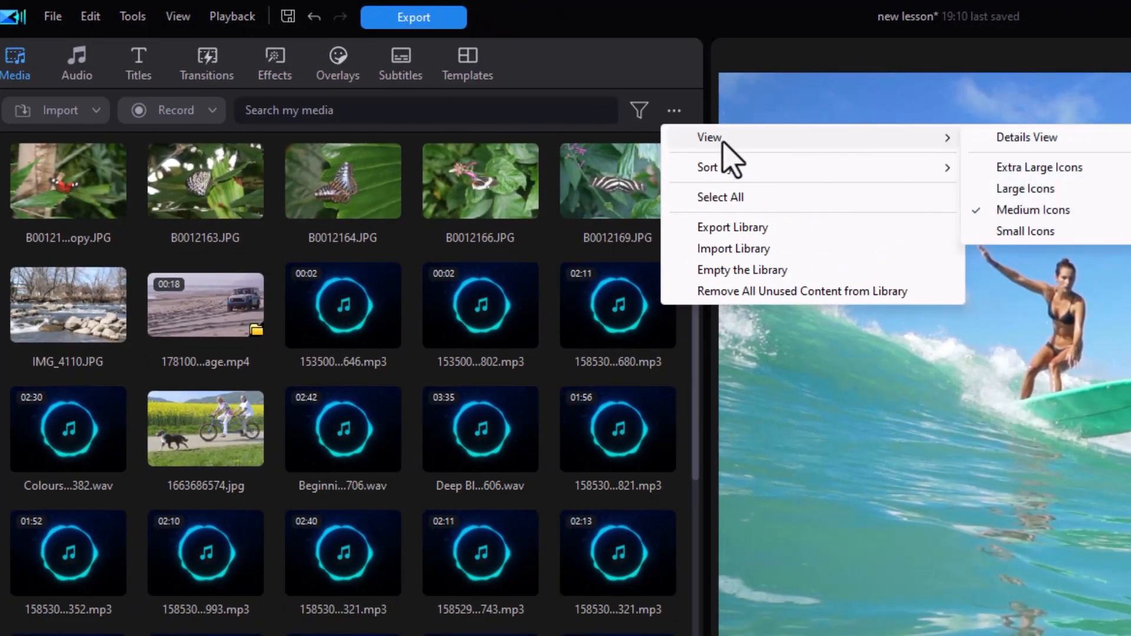
click(1020, 170)
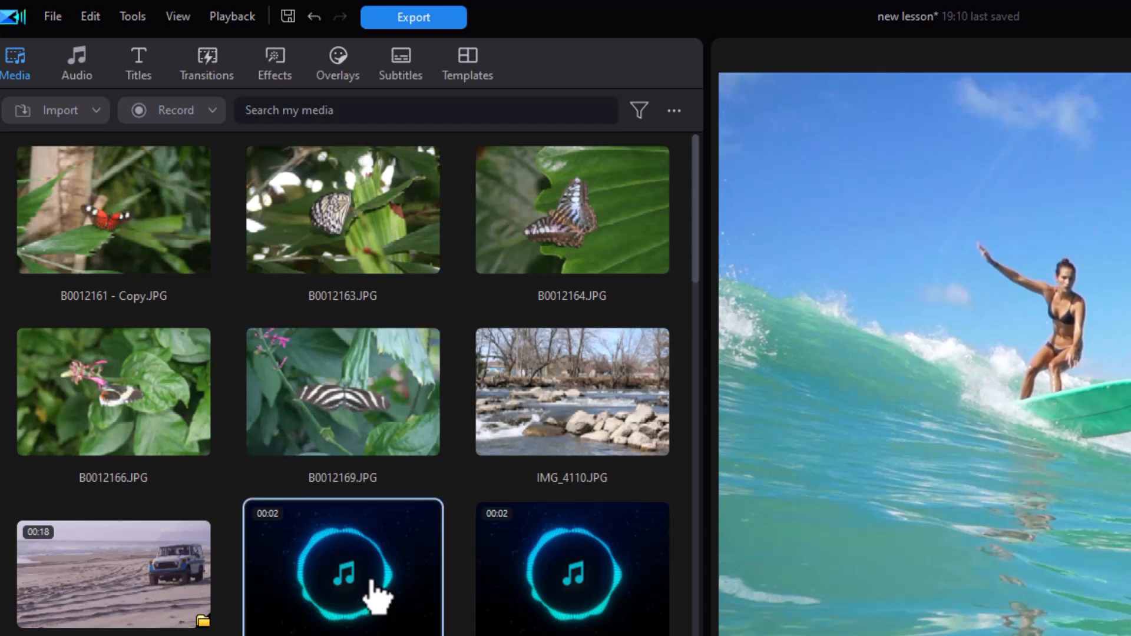
Step: Switch the media library to Details View
click(674, 112)
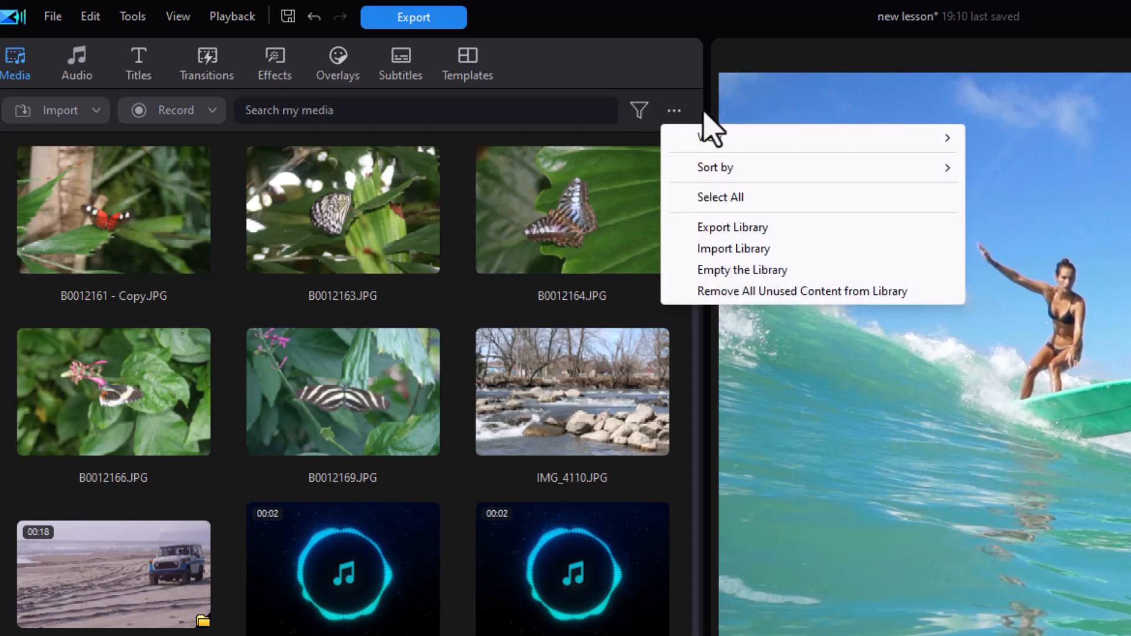
mouse_move(758, 144)
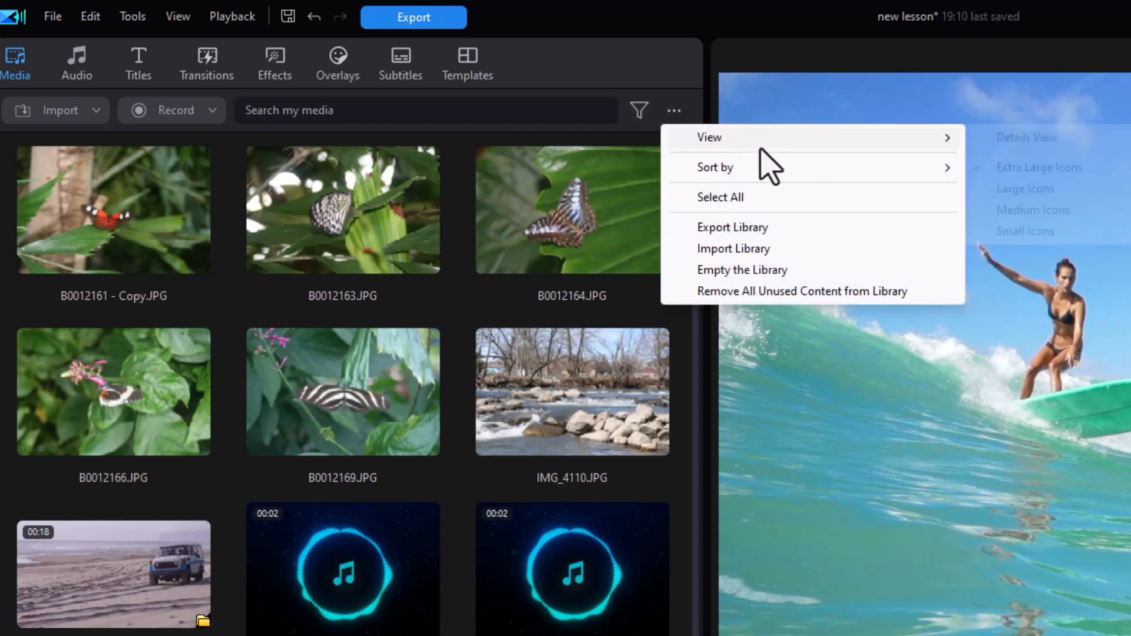
click(1042, 142)
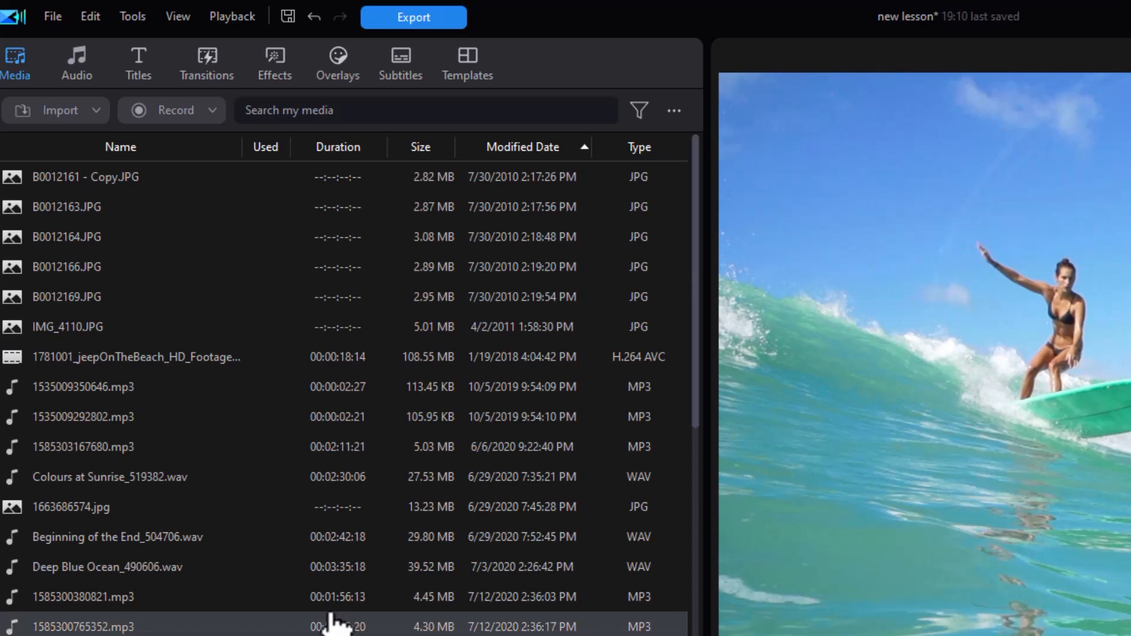
Step: Sort the library list by Duration and scroll through it
click(341, 149)
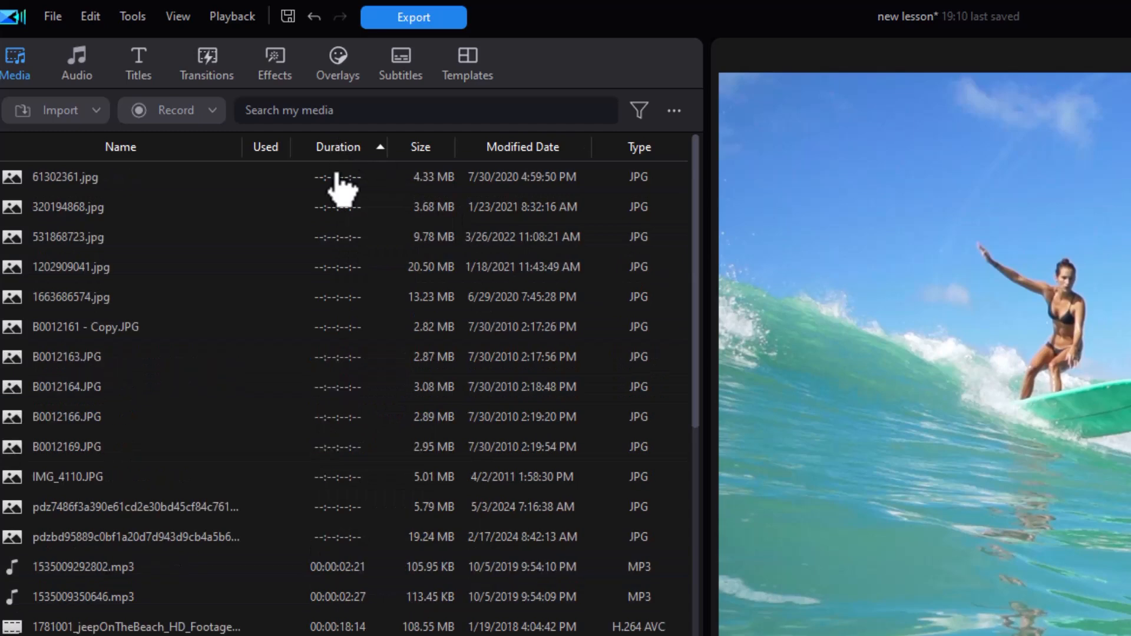
drag(695, 413, 683, 635)
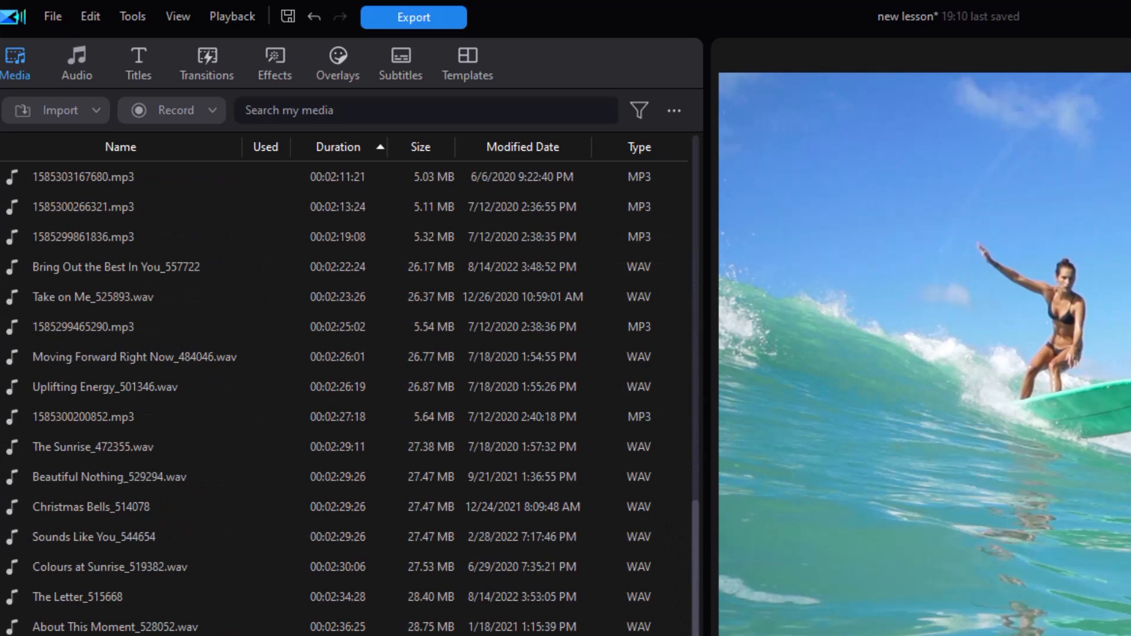
drag(689, 635, 690, 615)
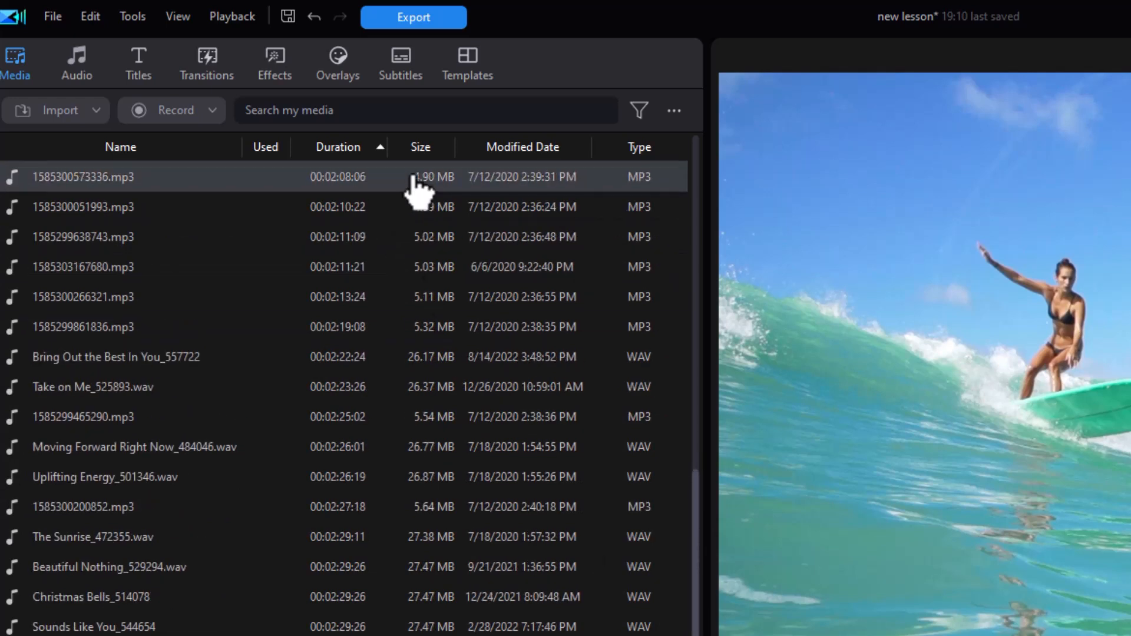
Step: Sort the library list by Size in descending order
click(422, 147)
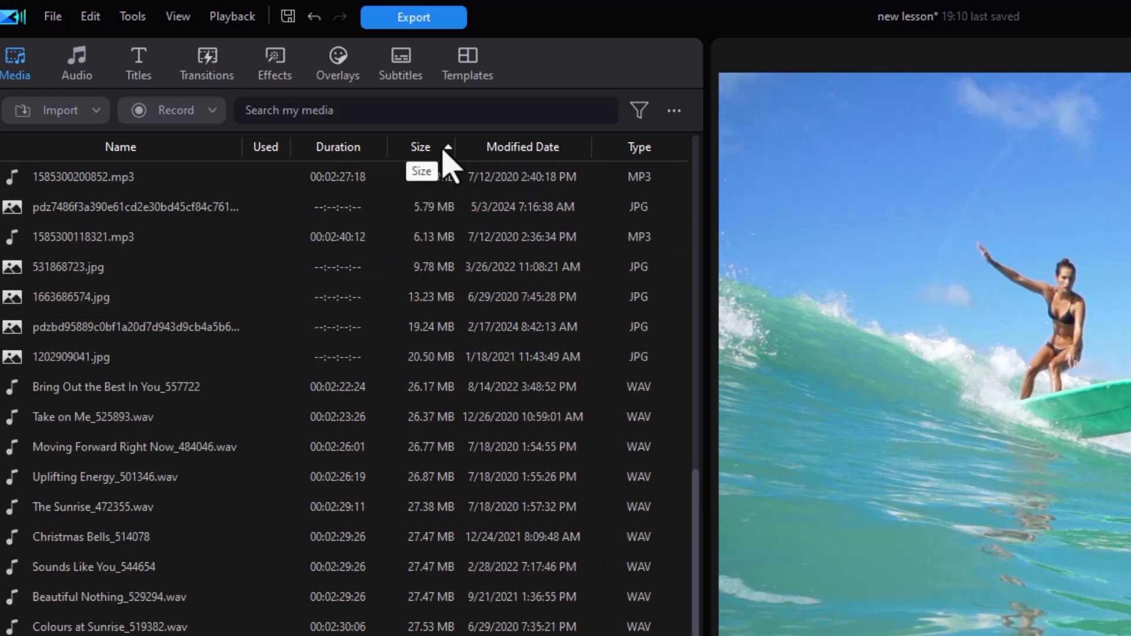
click(444, 156)
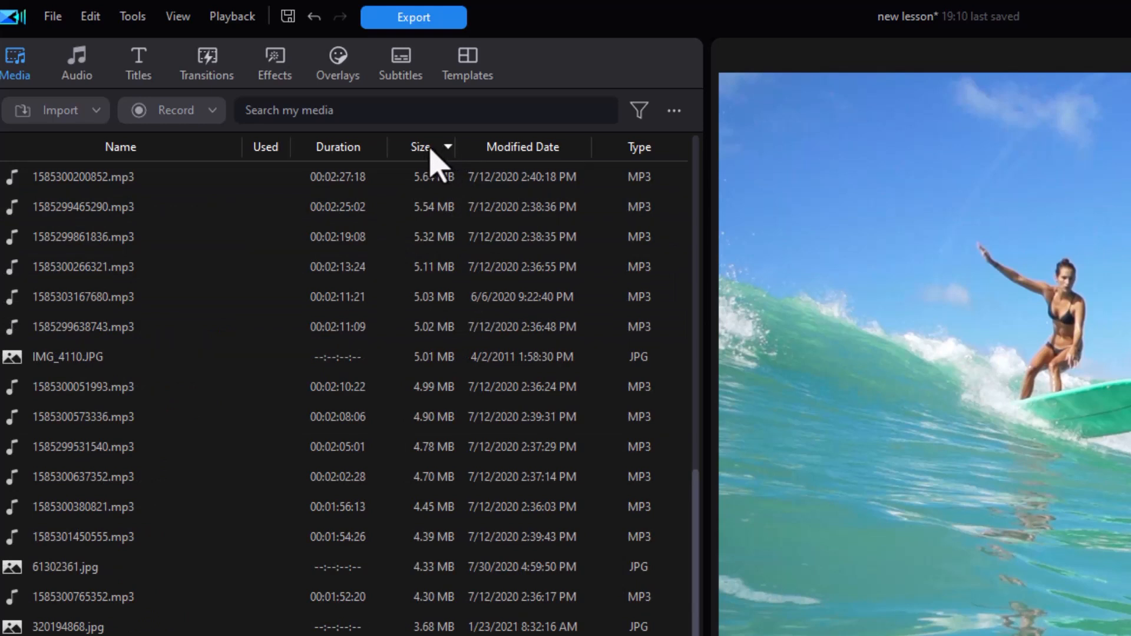
click(421, 151)
click(422, 152)
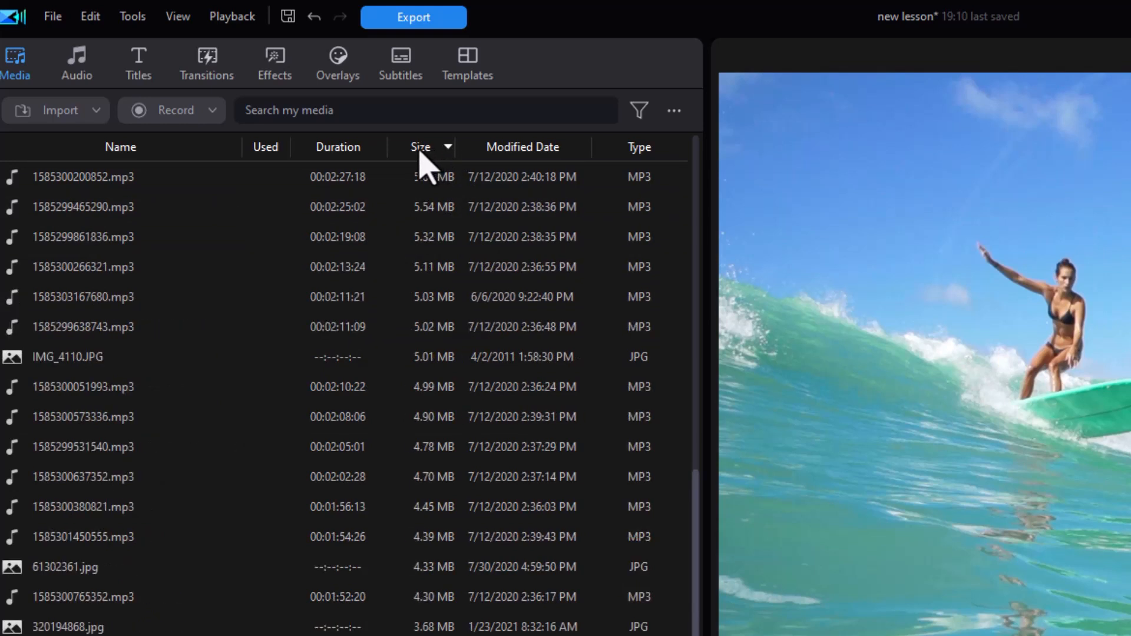
Step: Sort the library list by Modified Date, then by Type
click(536, 154)
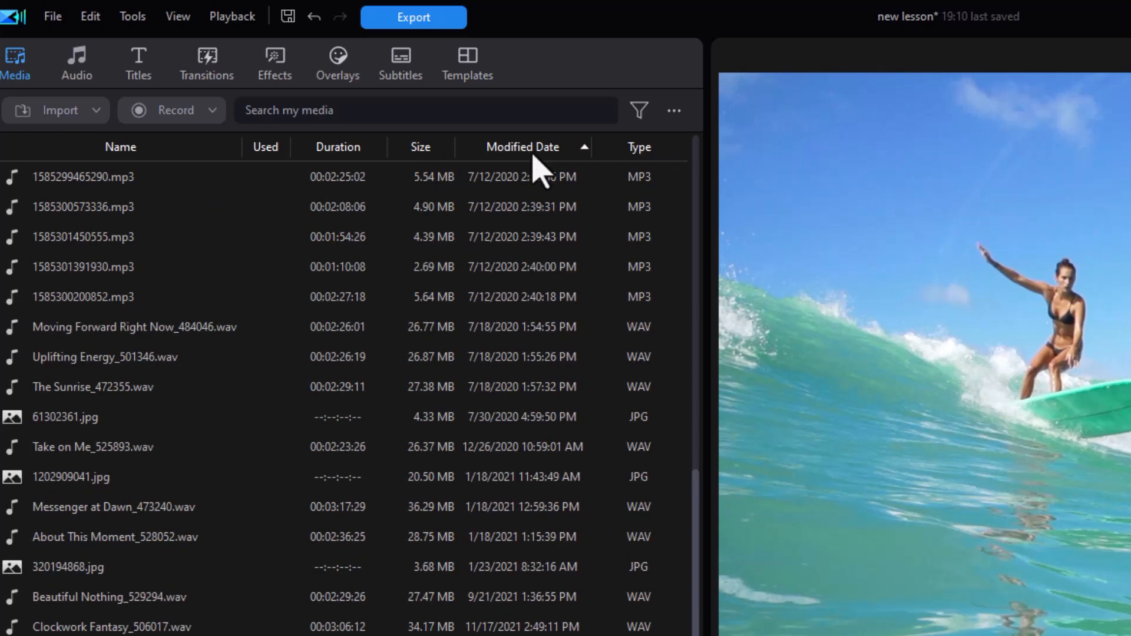
click(630, 152)
drag(701, 525, 678, 589)
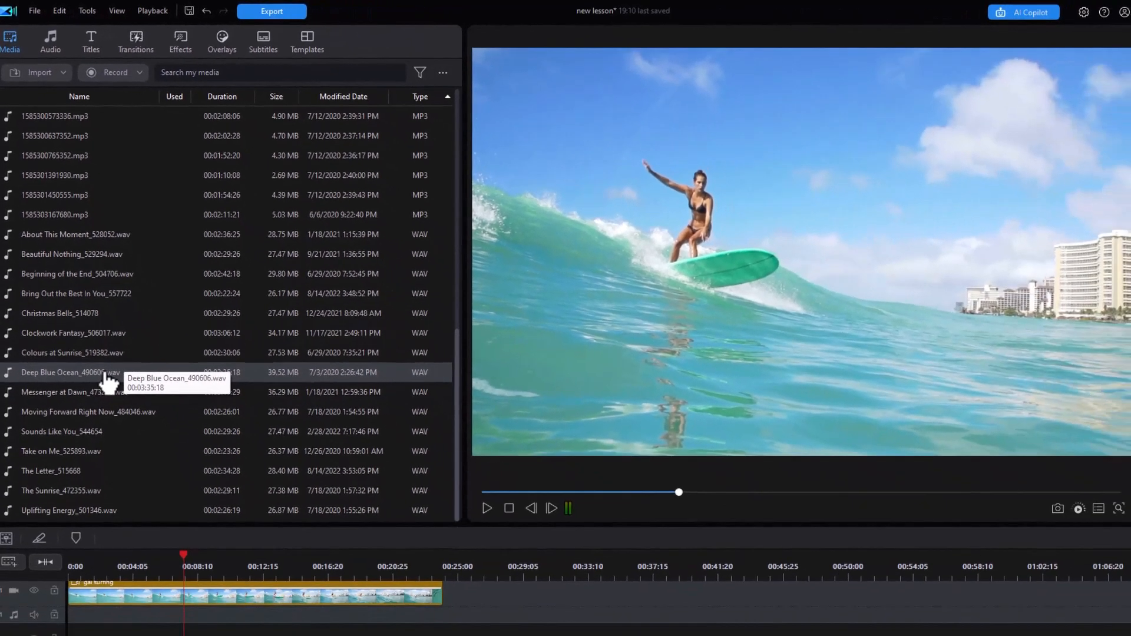
Step: Add Deep Blue Ocean_490606.wav to the audio track at the start of the timeline
drag(103, 383, 71, 621)
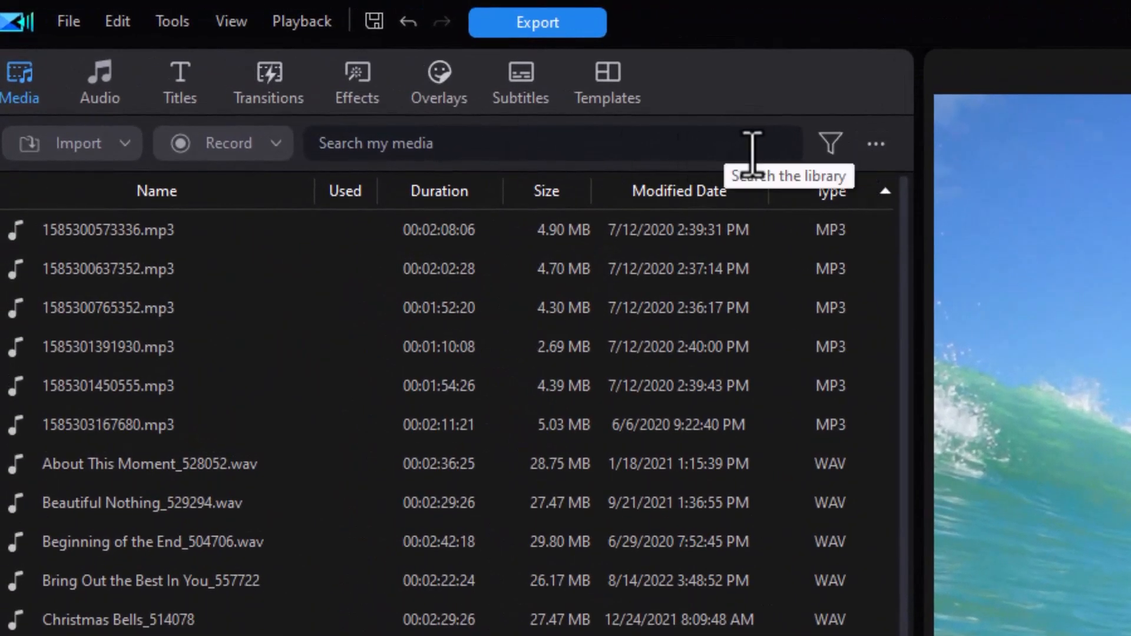
Step: Switch the media library back to an icon view and review its sort options
click(876, 144)
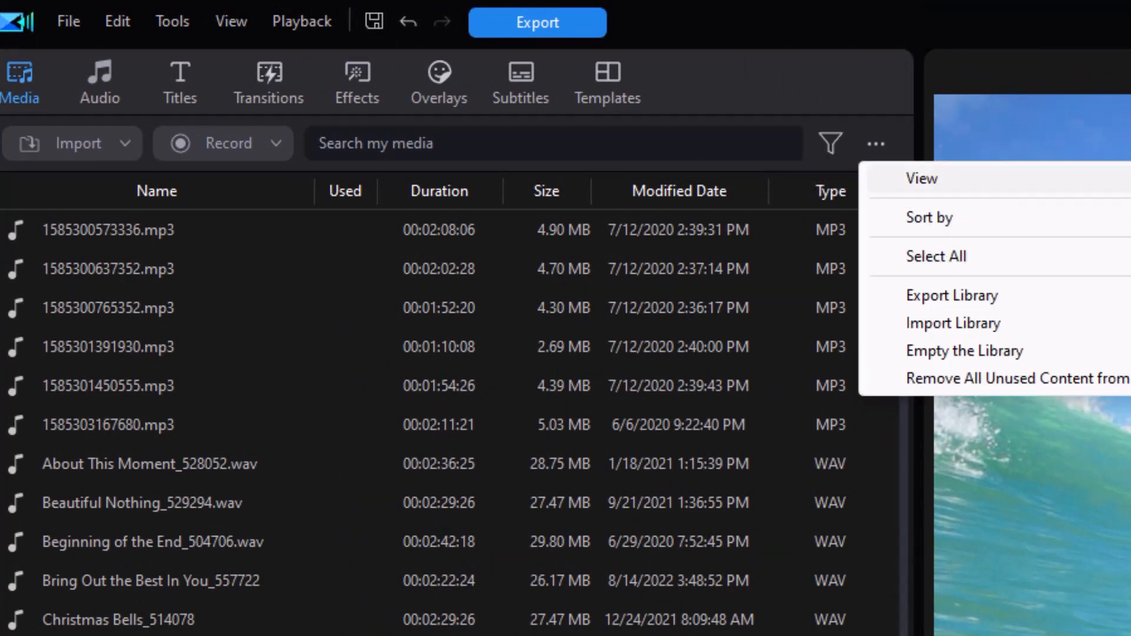
click(1129, 218)
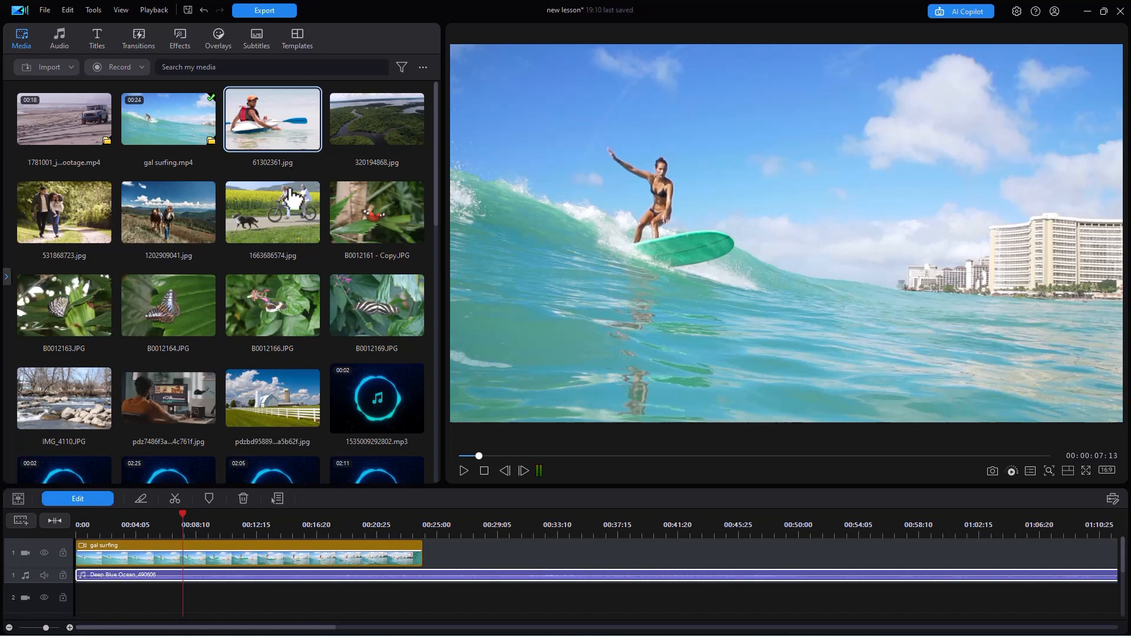
click(422, 67)
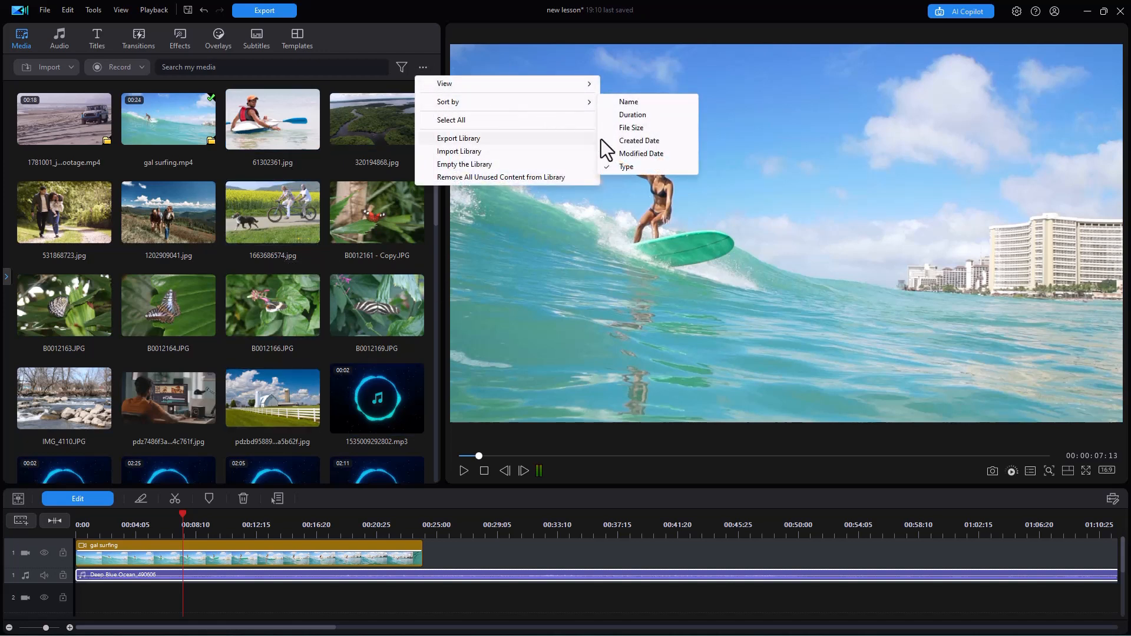
click(446, 26)
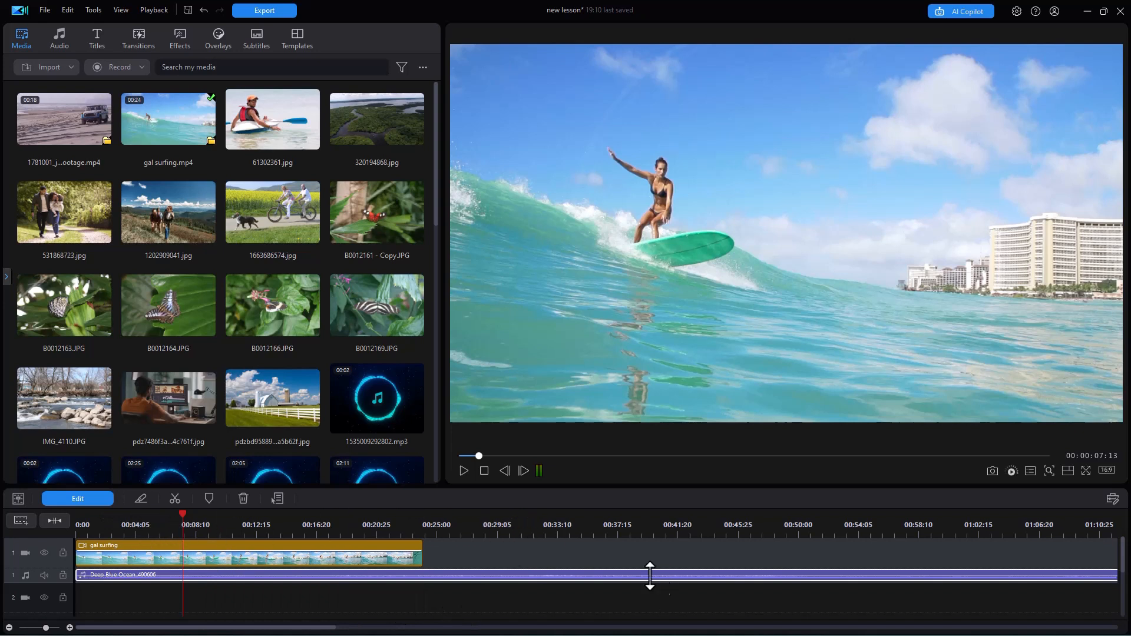
drag(633, 528, 269, 524)
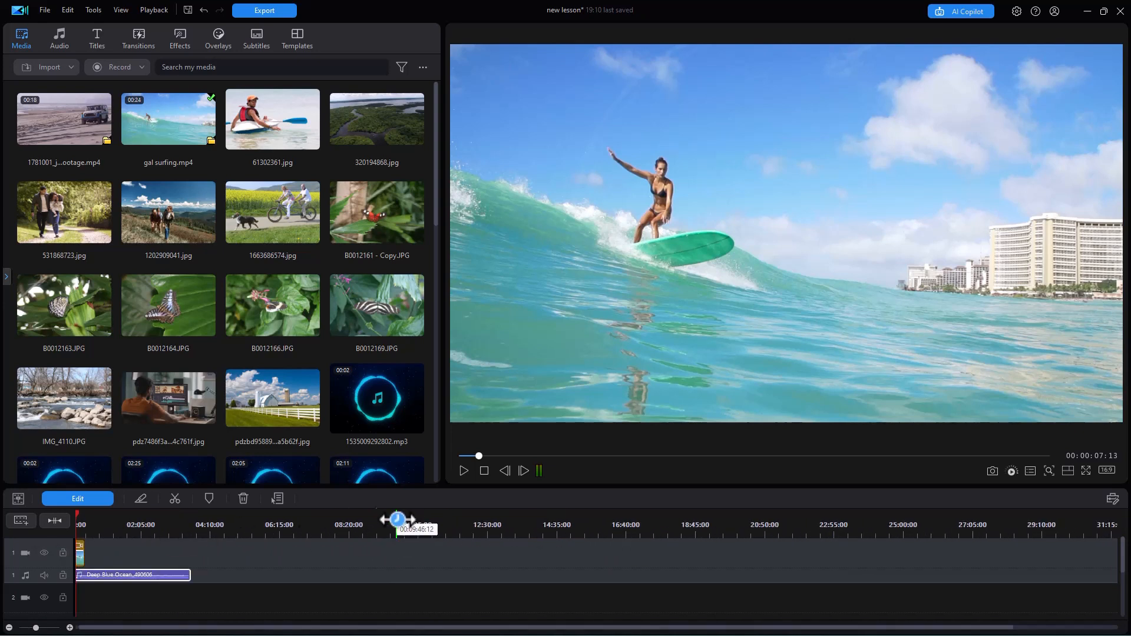
Step: Search the media library for jpg
click(383, 128)
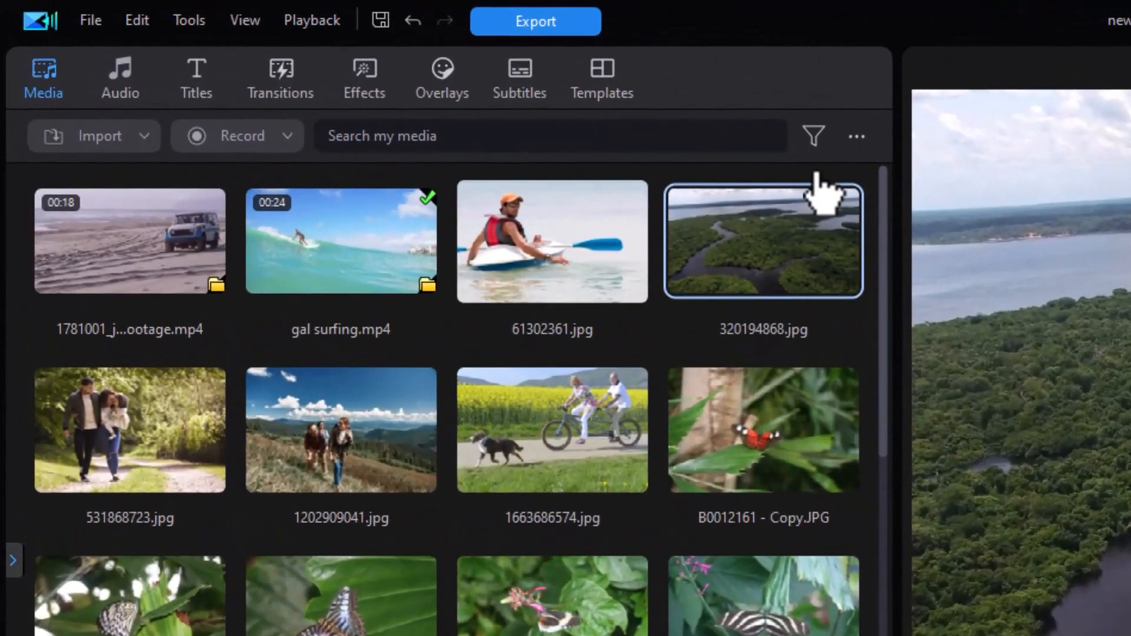
click(477, 128)
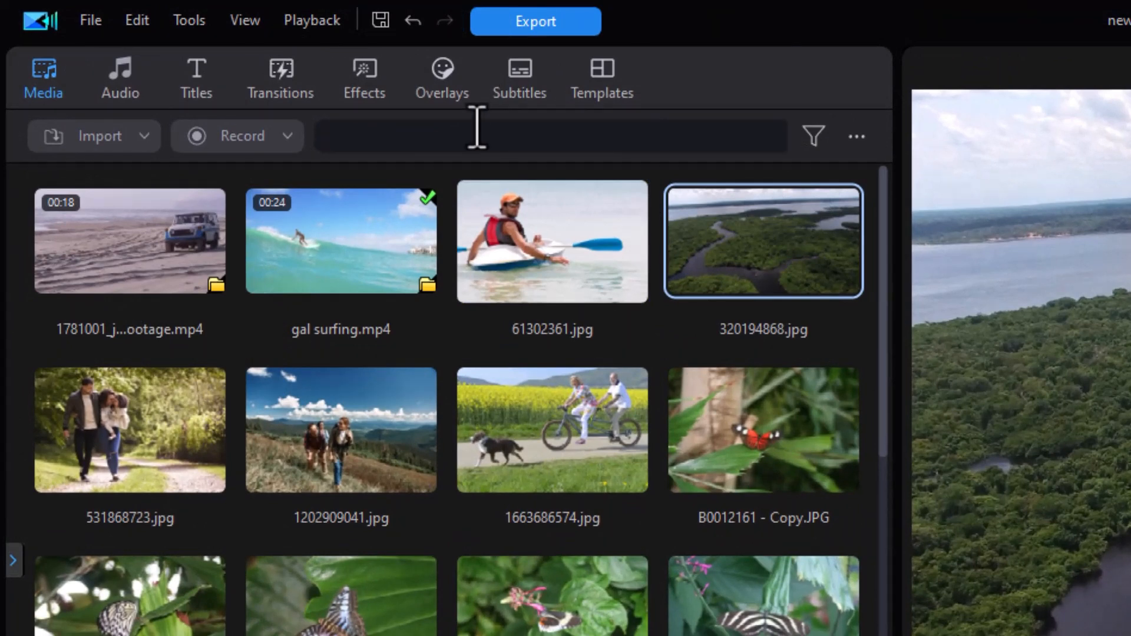
text(jpg)
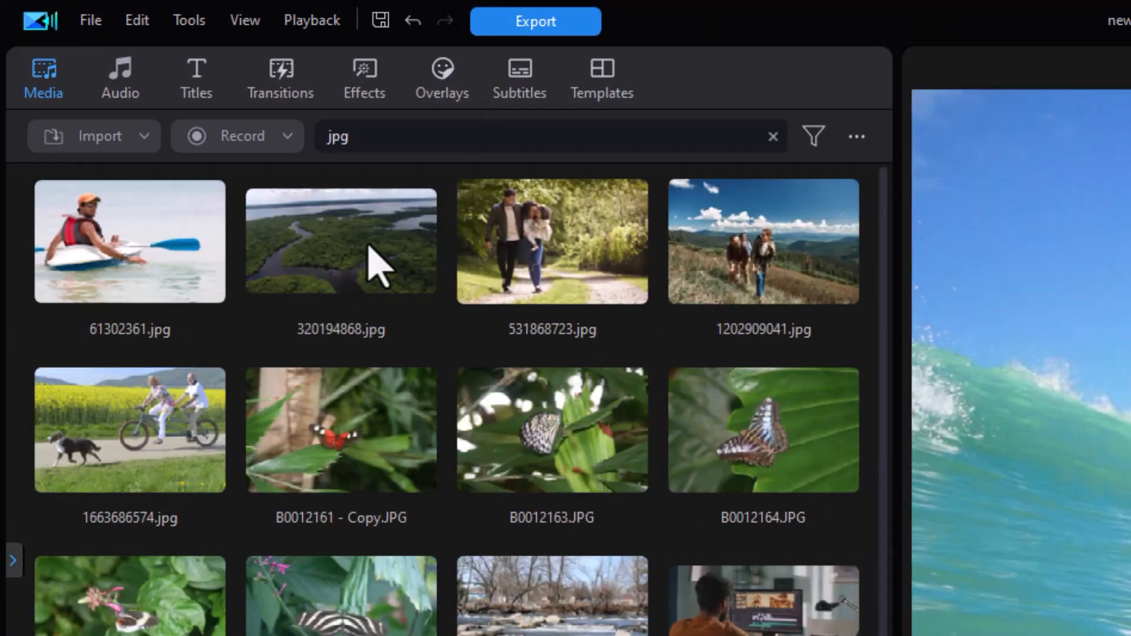
Step: Add all the JPG images to the video track, then select them on the timeline and delete them
click(176, 269)
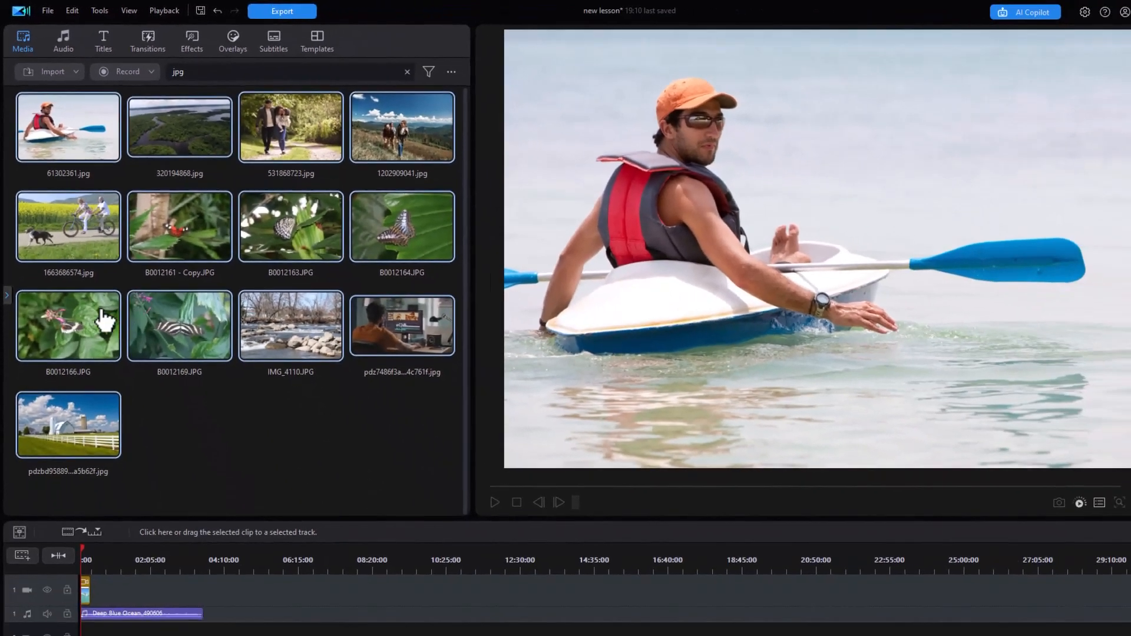
drag(66, 141, 290, 616)
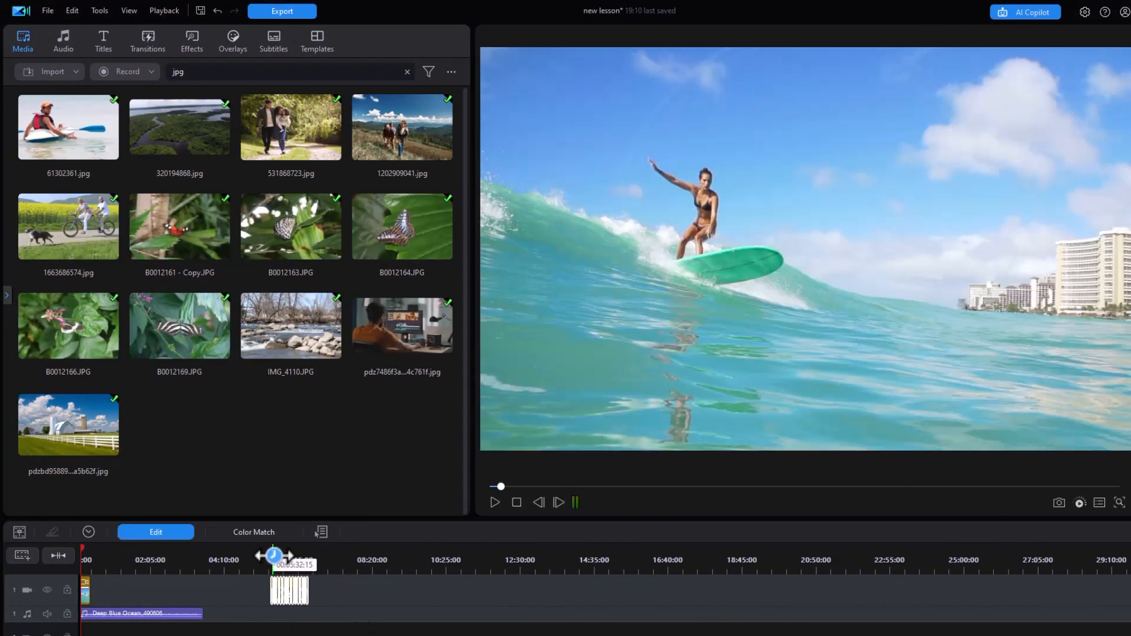
drag(285, 555, 865, 531)
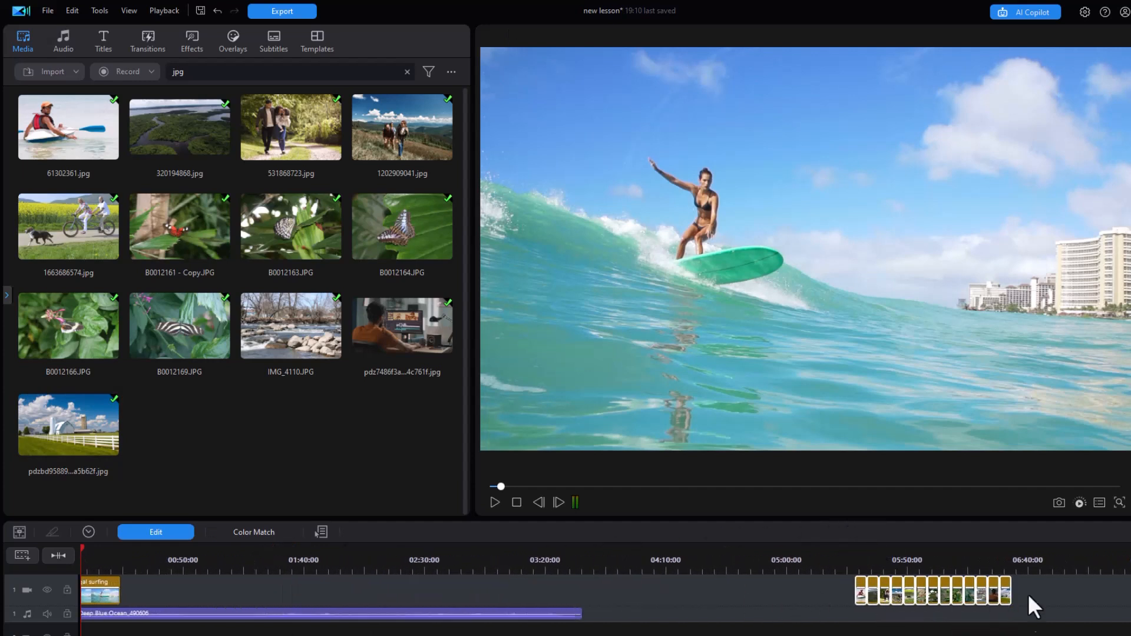
click(1031, 624)
drag(1027, 613, 833, 587)
key(Delete)
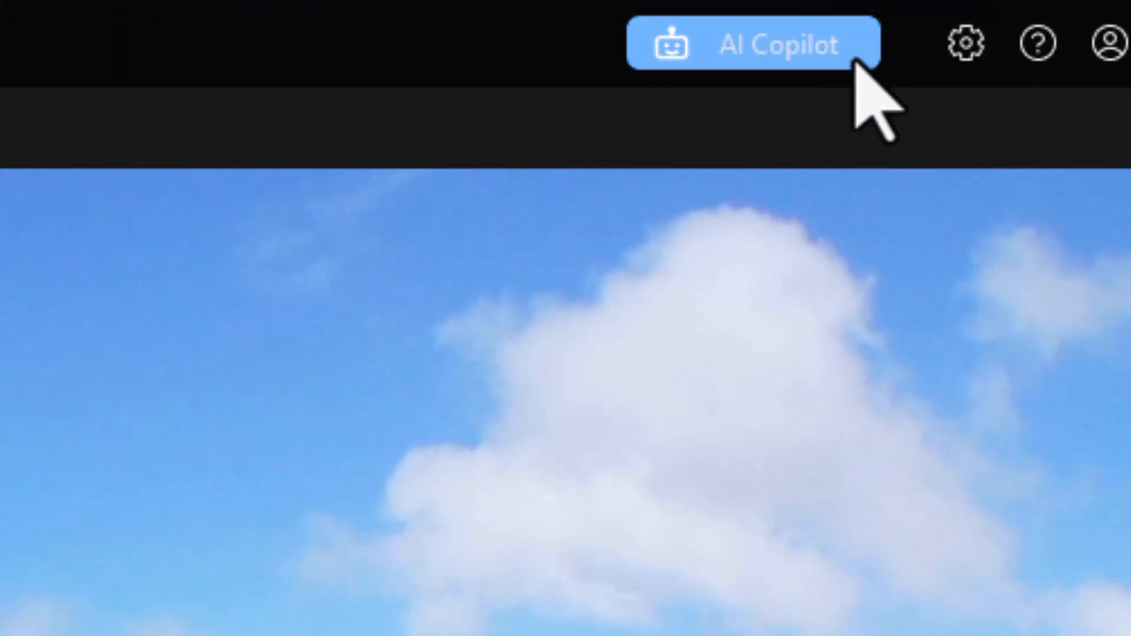
Step: Set the default image duration to 4 seconds in the Editing preferences and confirm
click(965, 44)
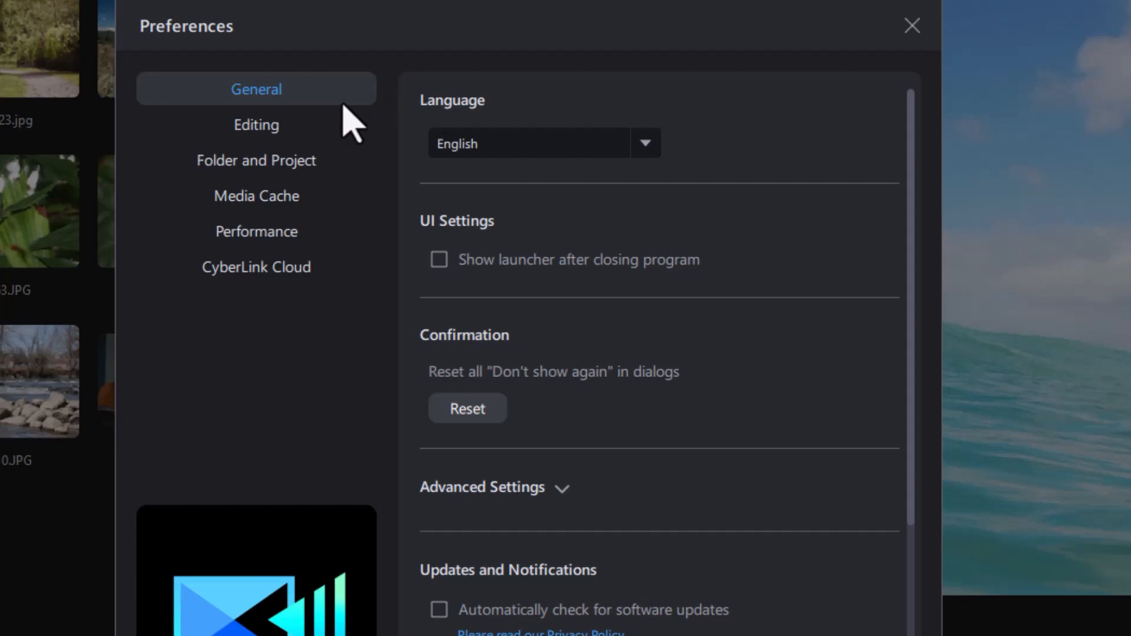
click(291, 127)
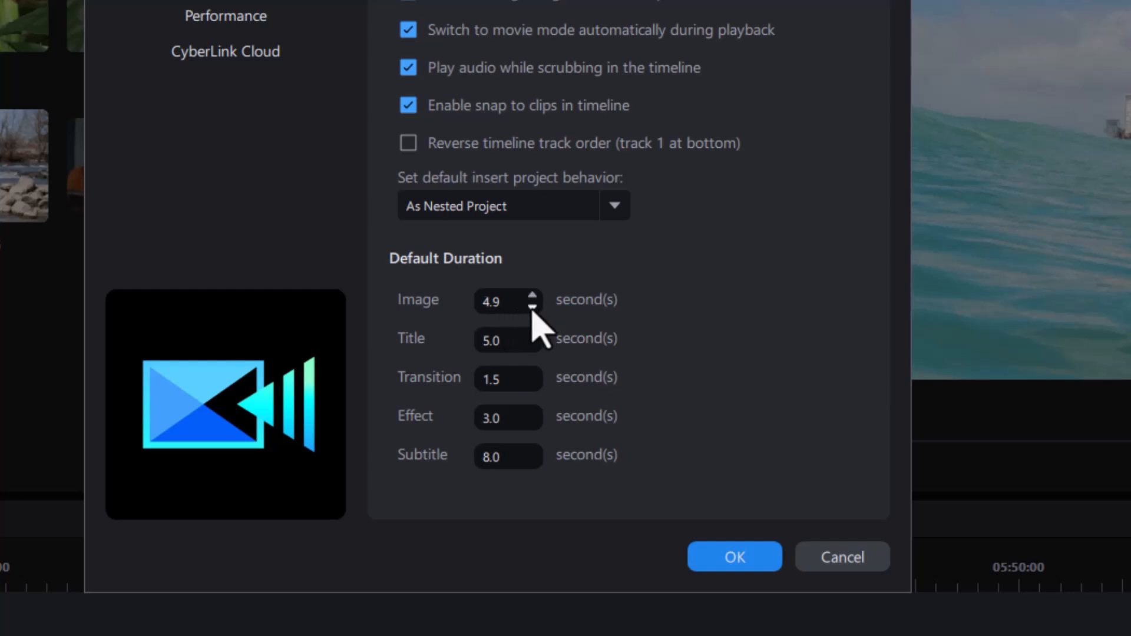
click(511, 302)
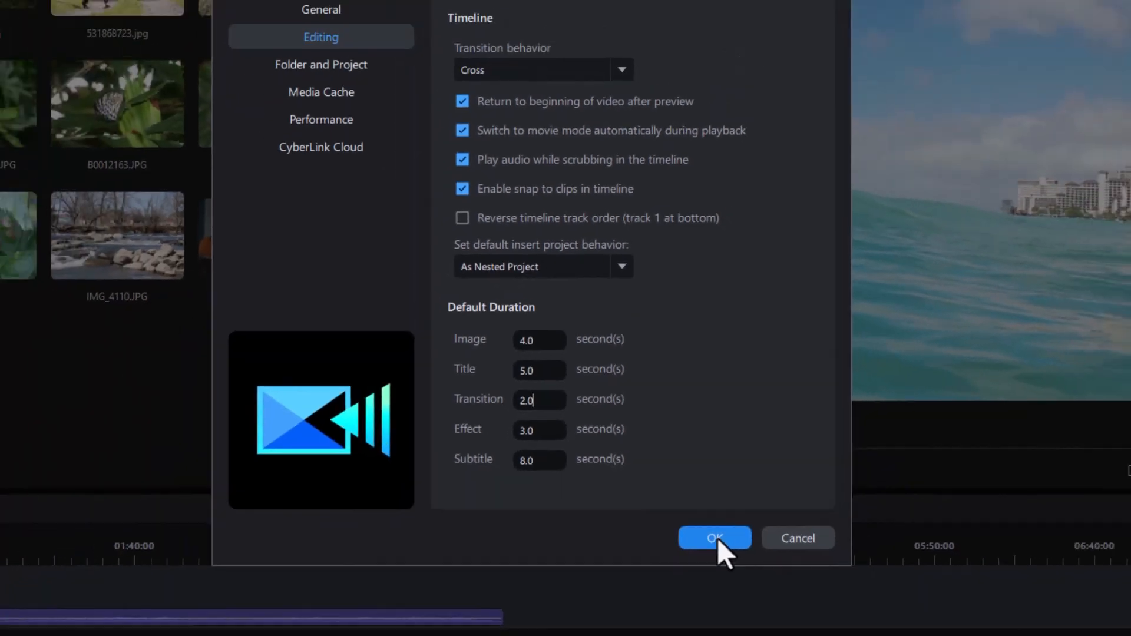
click(736, 558)
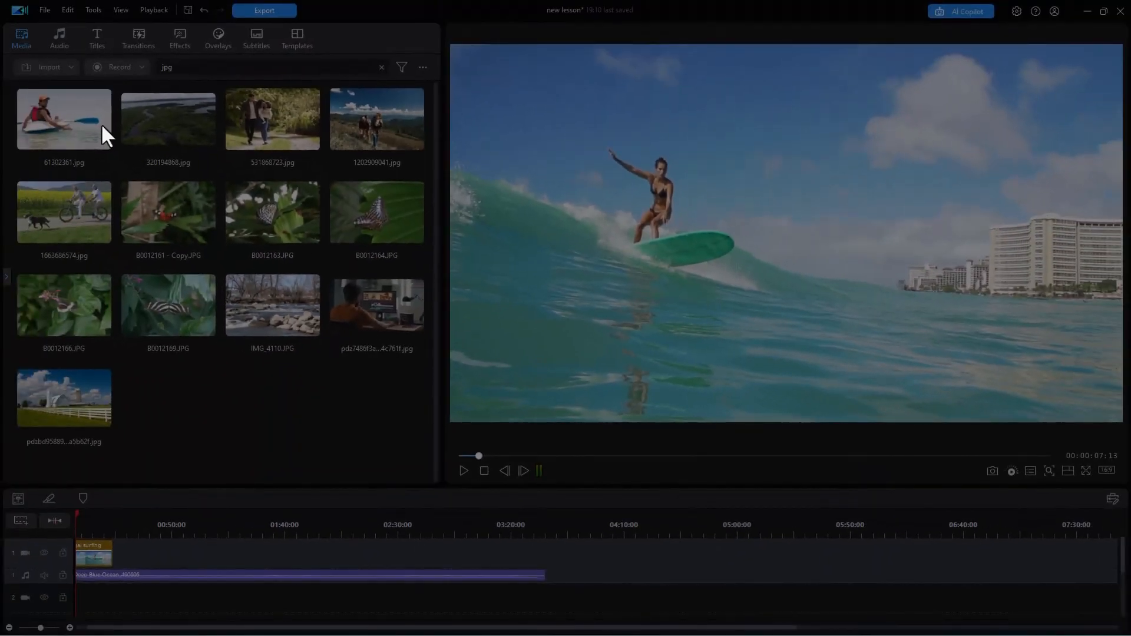
Step: Select all the JPG images and add them to the video track at about 03:52
click(61, 117)
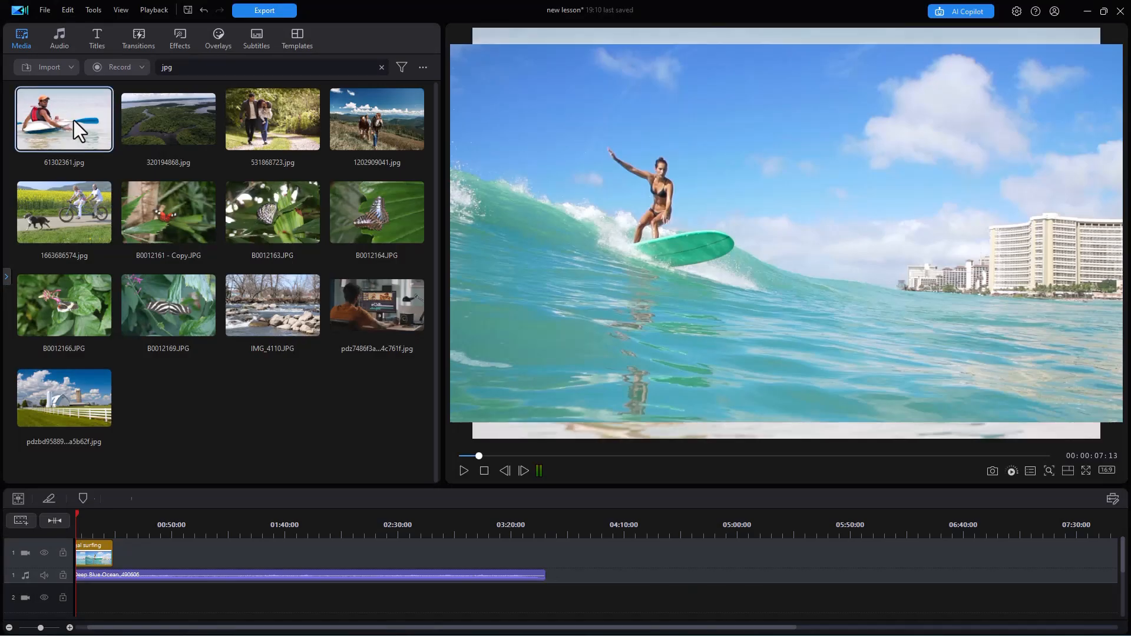
shift+click(91, 389)
drag(62, 217, 592, 563)
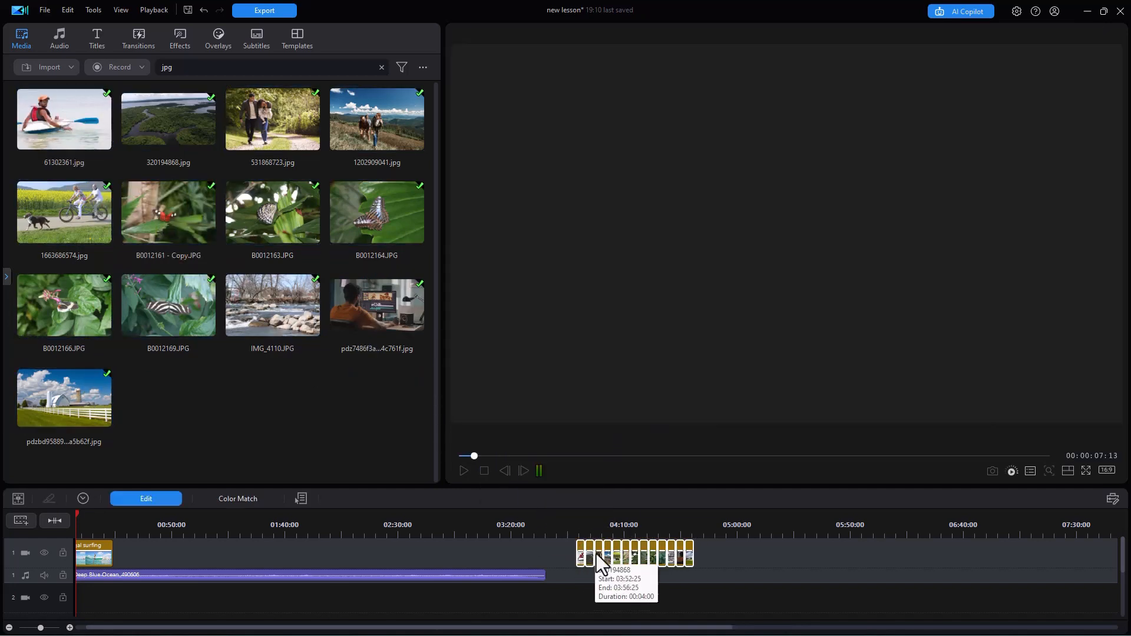
drag(588, 523, 884, 526)
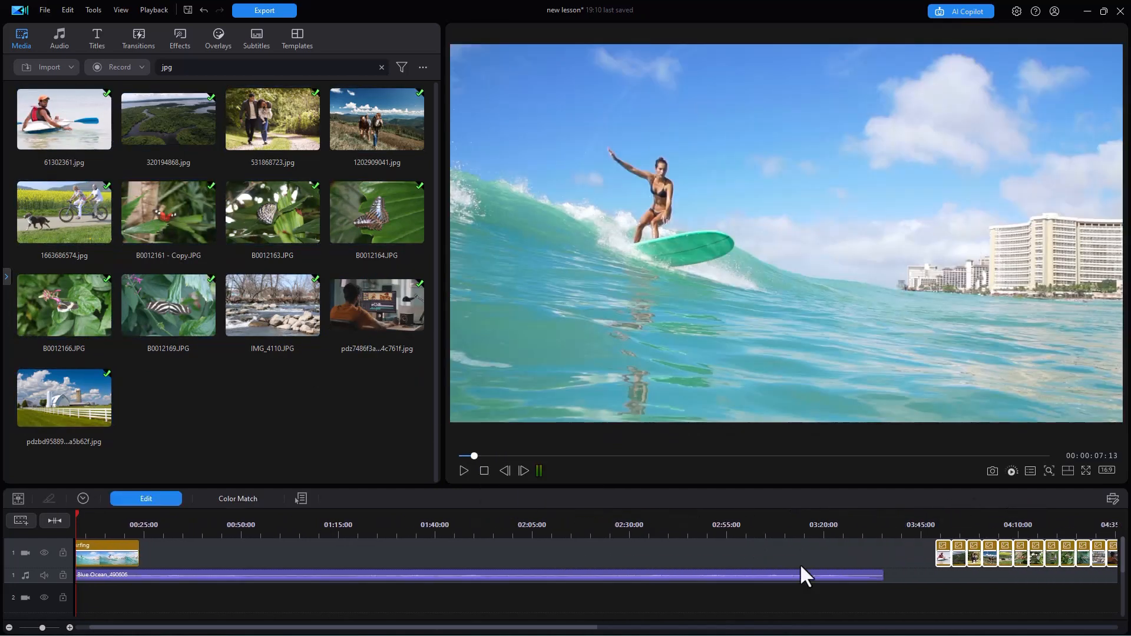
drag(570, 628, 654, 597)
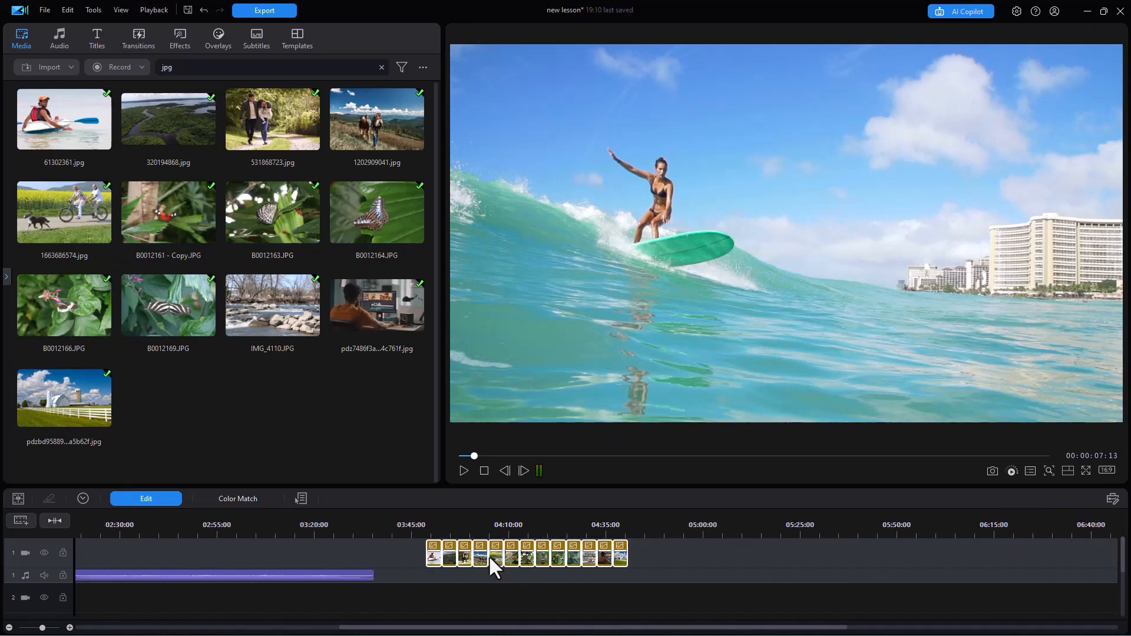
Step: Open the duration settings of the selected image clips and close them without changes
click(82, 498)
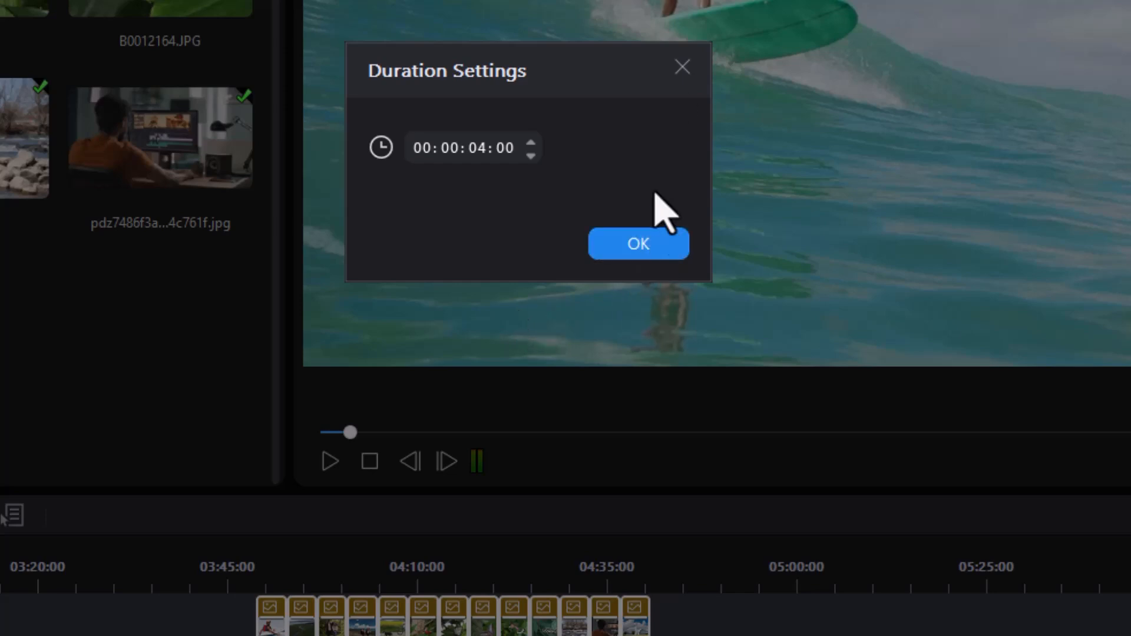
click(683, 66)
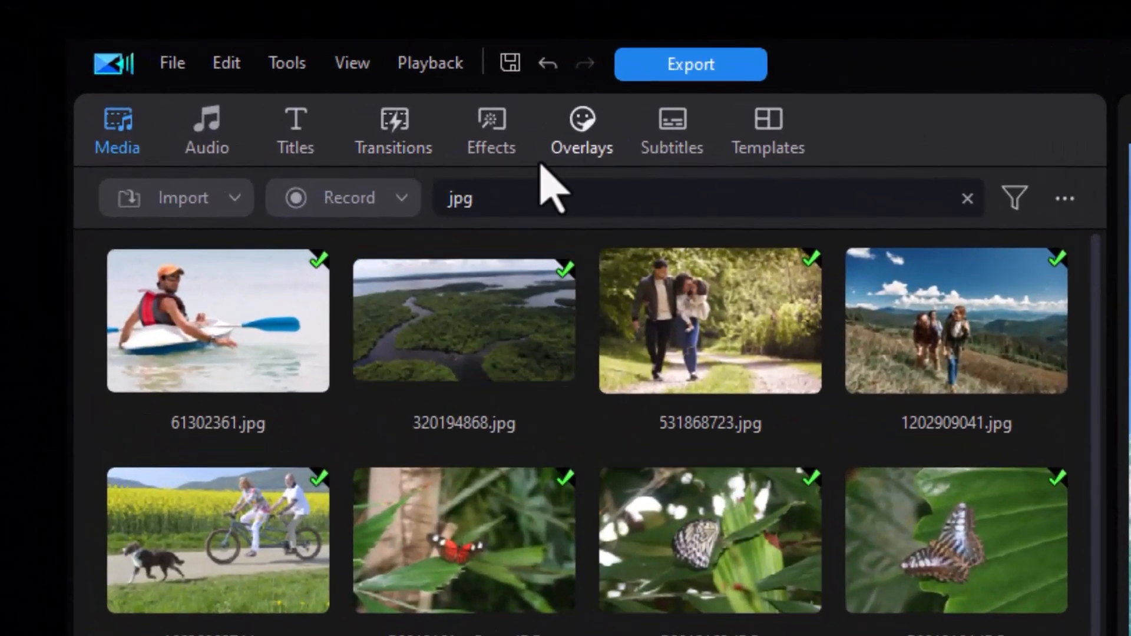
Step: Add favourite transitions such as Blur, Blur Horizontally, Fade and Paper Tear 05 between the image clips
click(391, 124)
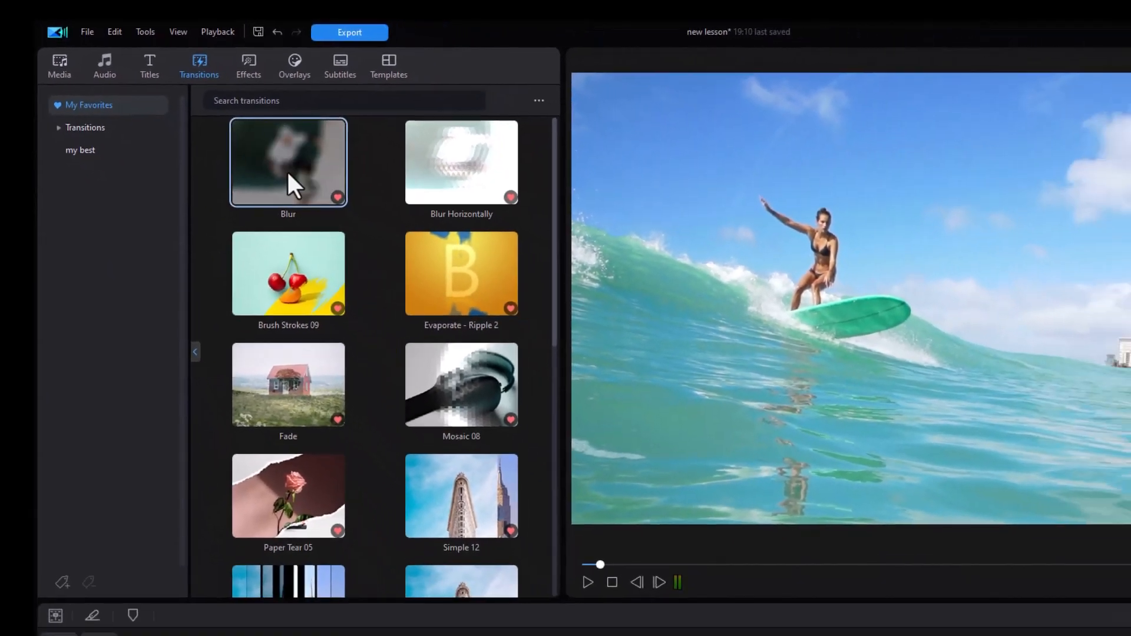
drag(329, 196, 473, 626)
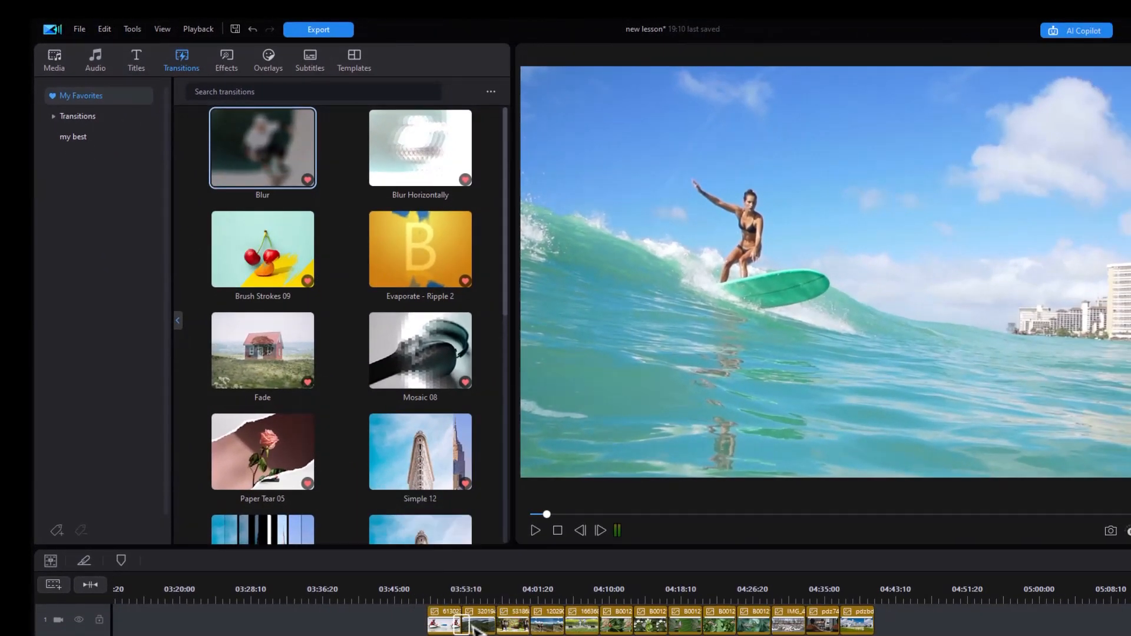
drag(430, 189, 530, 621)
drag(298, 373, 563, 623)
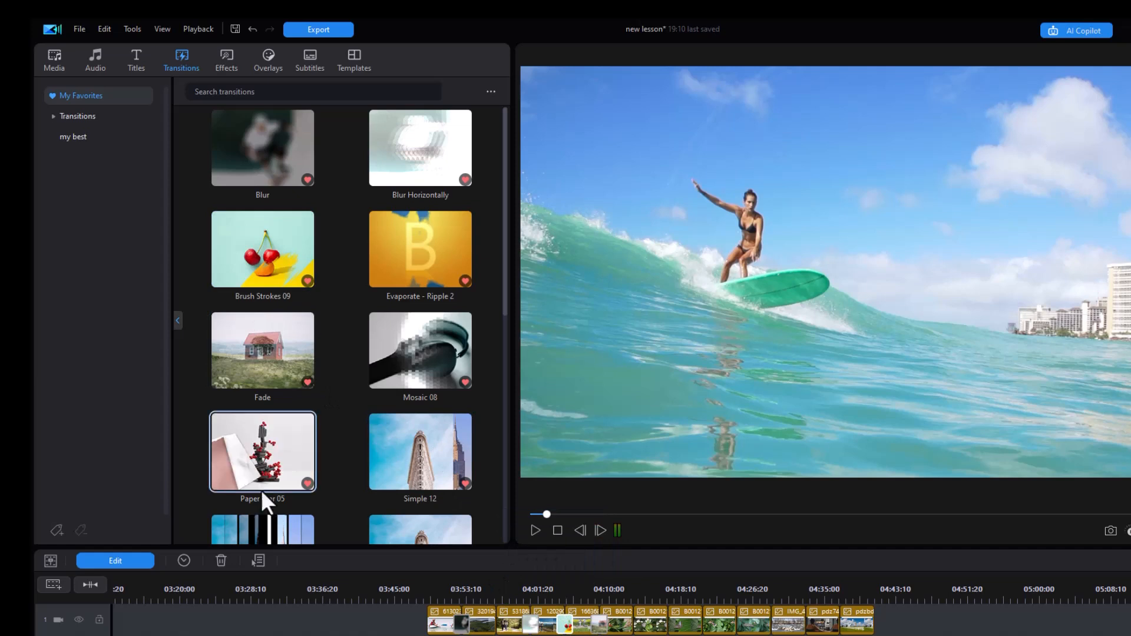
drag(262, 465, 497, 625)
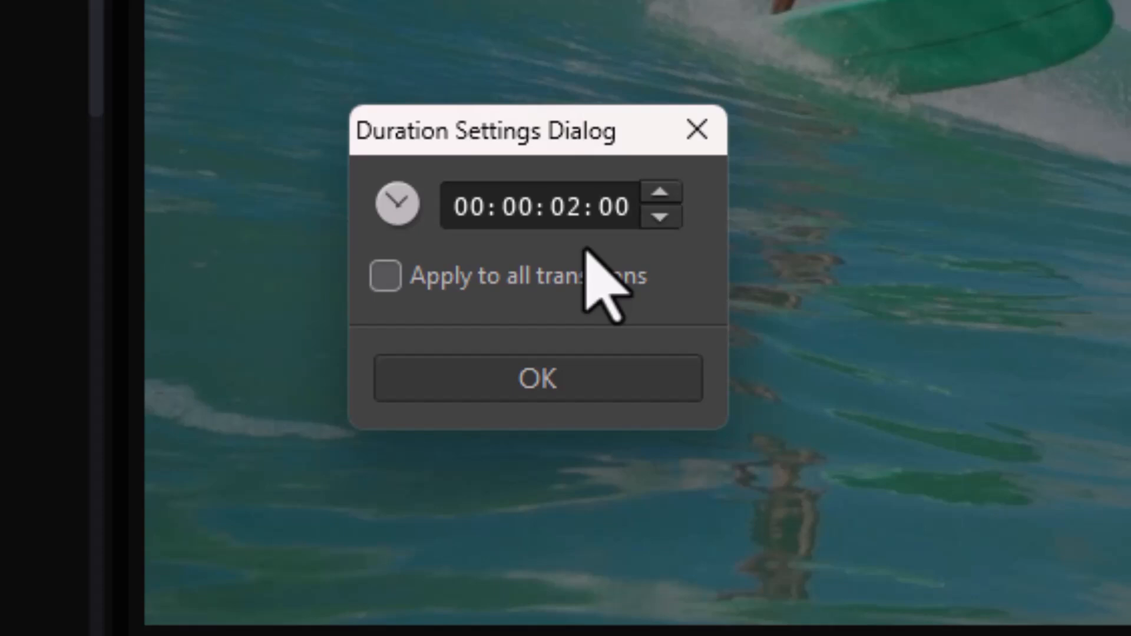
Step: Set the transition duration to 00:00:02:15 and apply it to all transitions
click(386, 275)
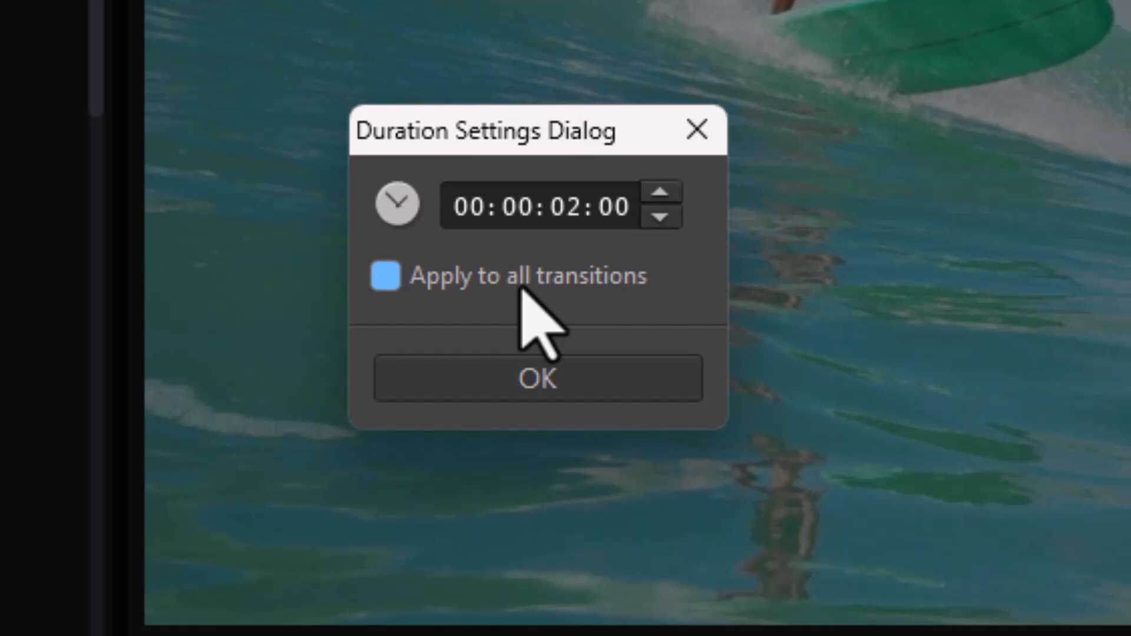
click(529, 287)
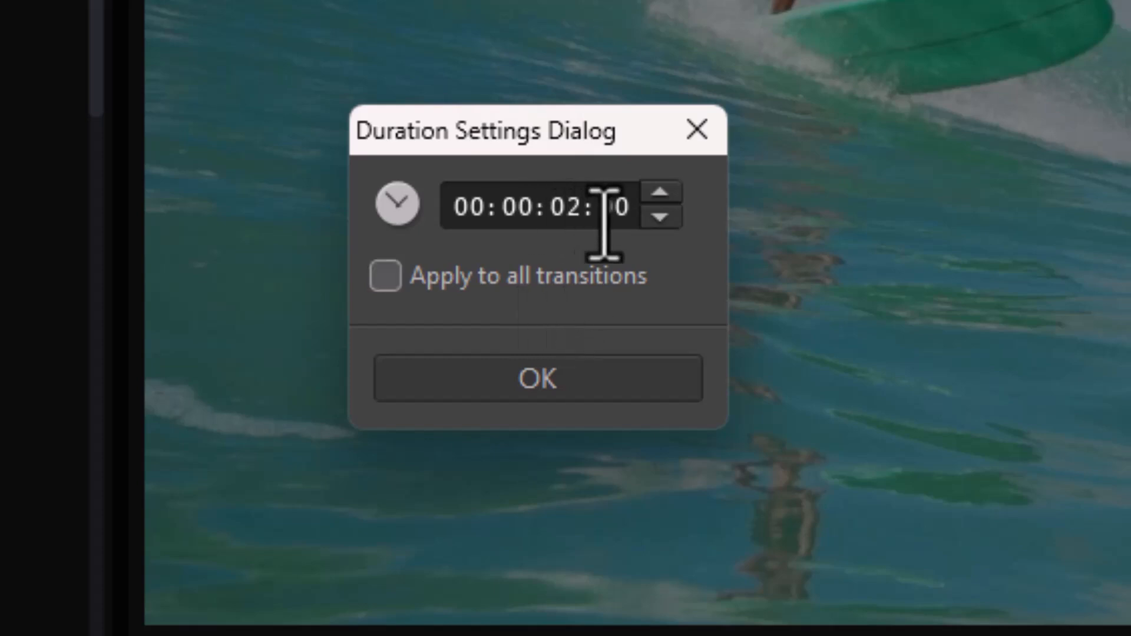
click(613, 207)
text(15)
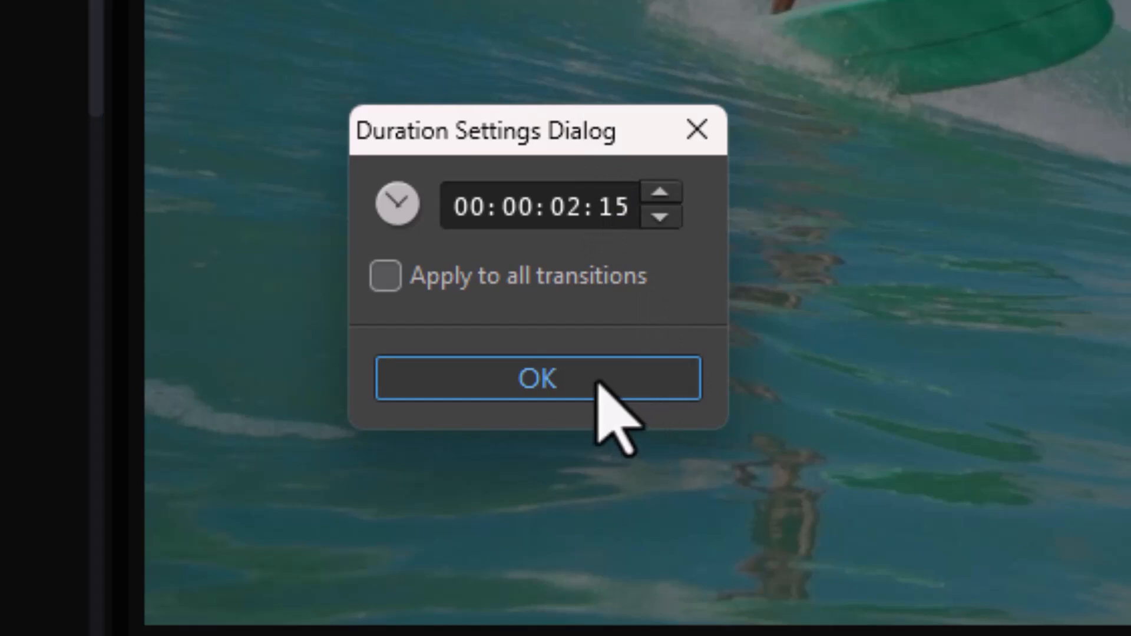
click(387, 277)
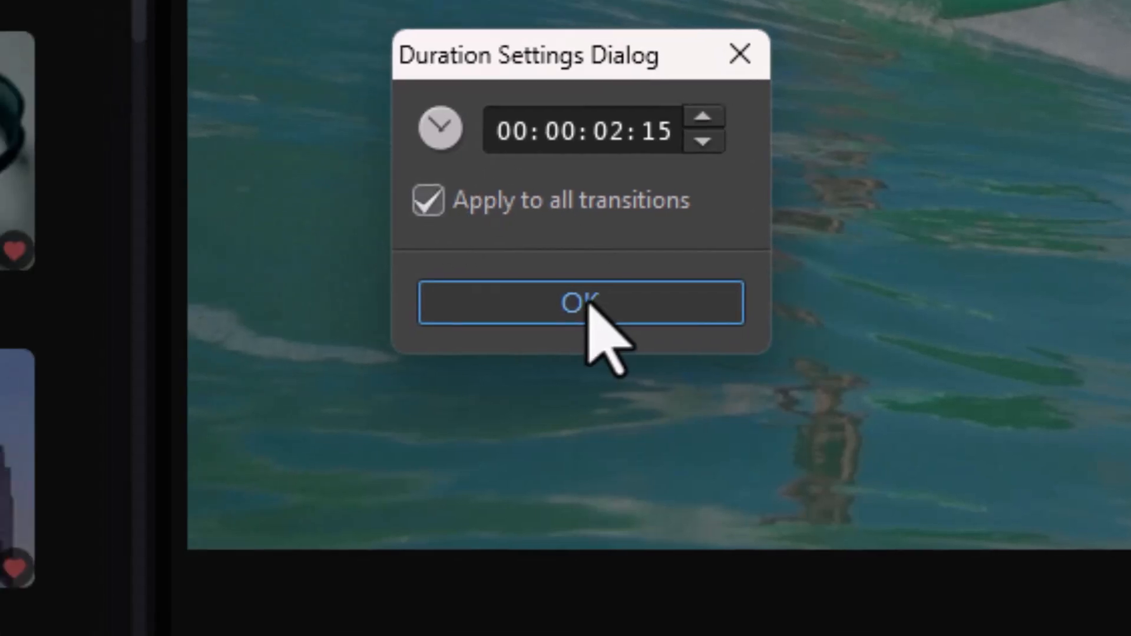
click(560, 386)
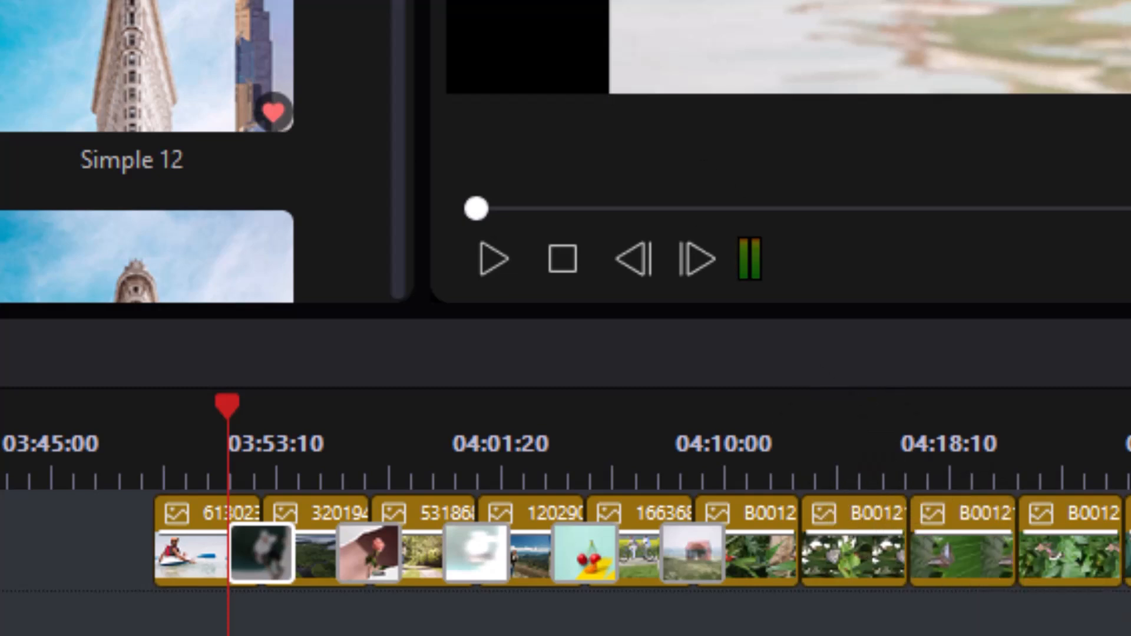
Step: Add another transition between the image clips and close its duration settings
drag(851, 240, 912, 551)
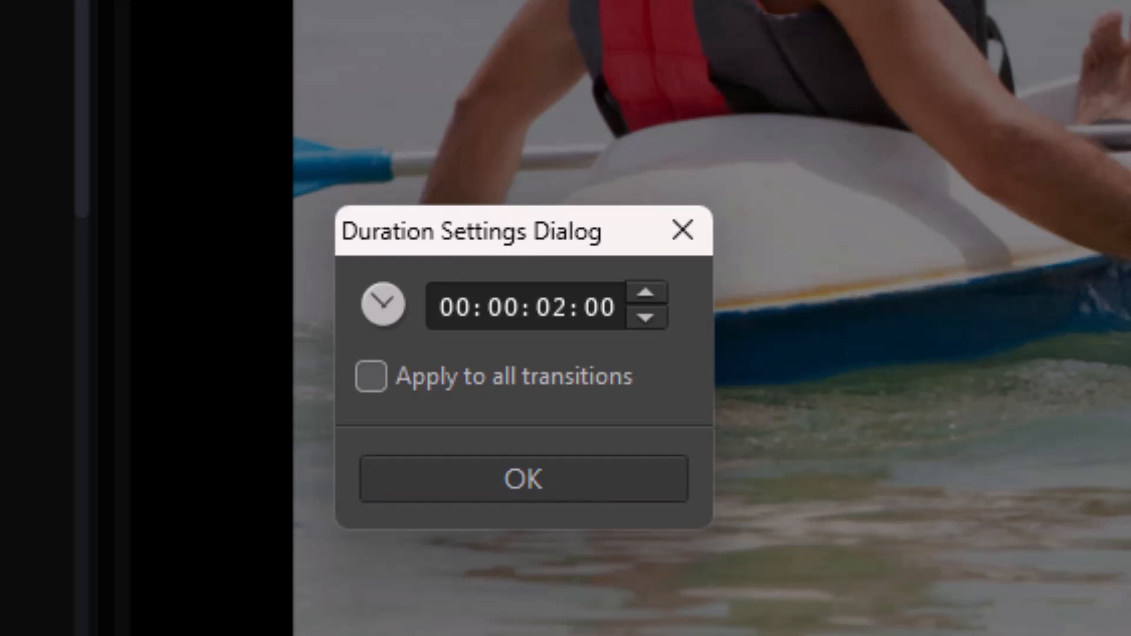
click(681, 231)
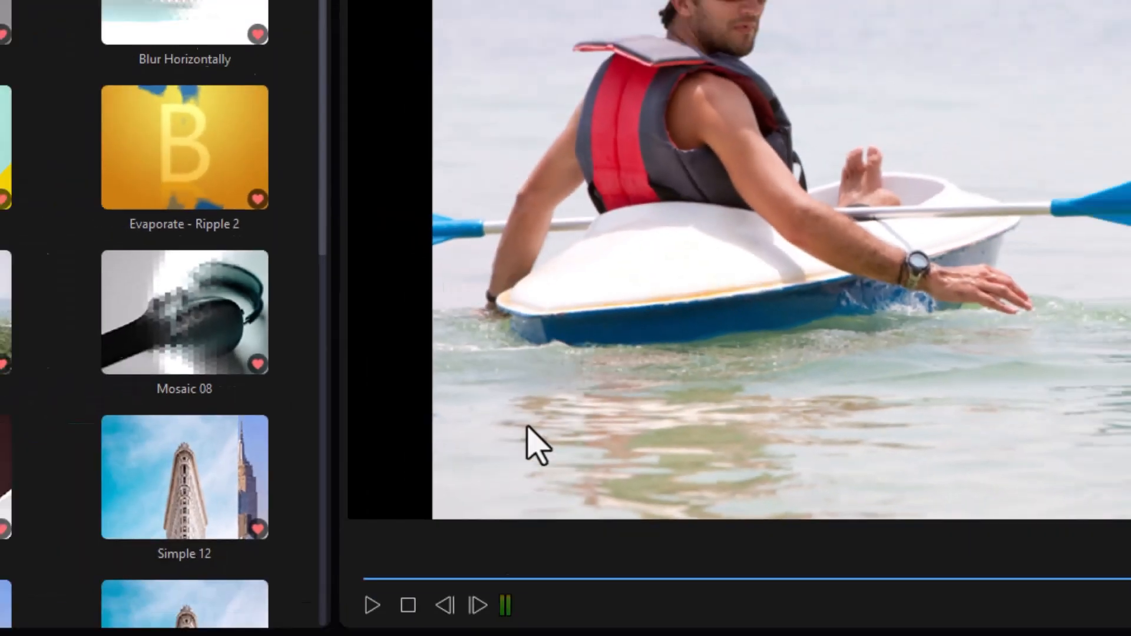